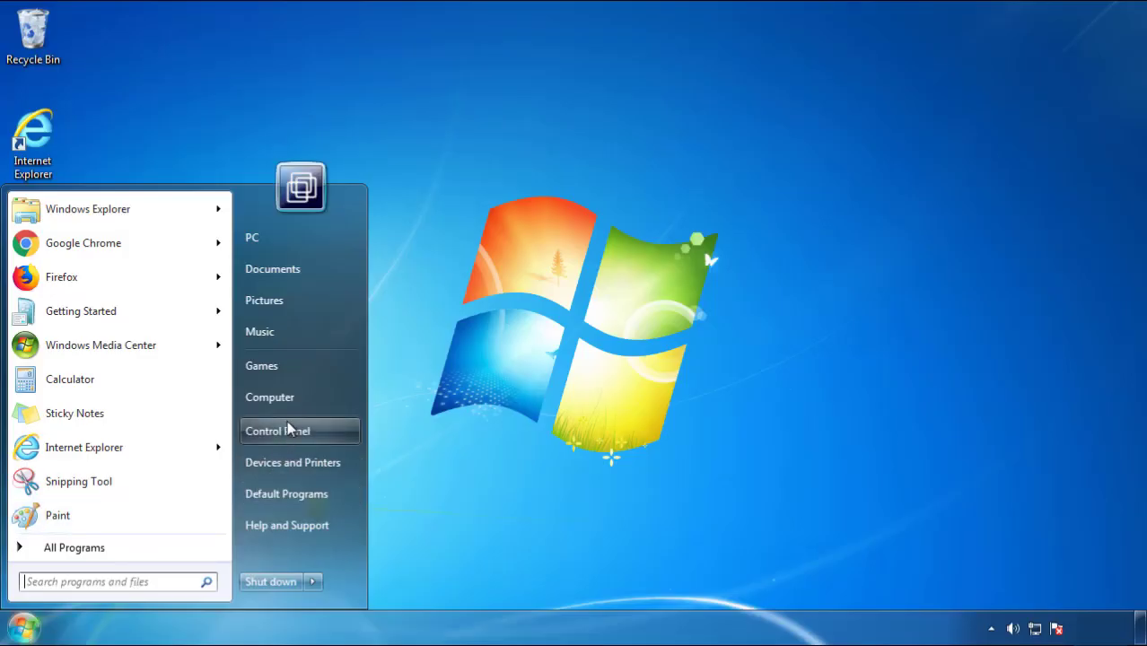
- Open the installed programs list sorted by install date, newest first
left_click(287, 427)
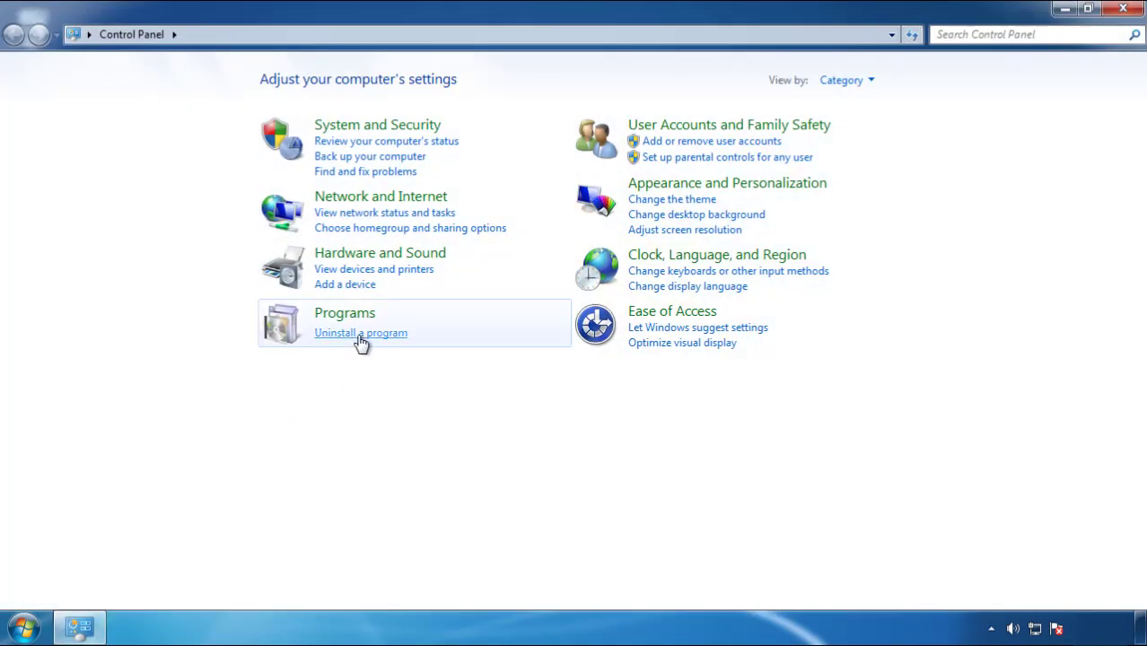
left_click(360, 341)
left_click(678, 170)
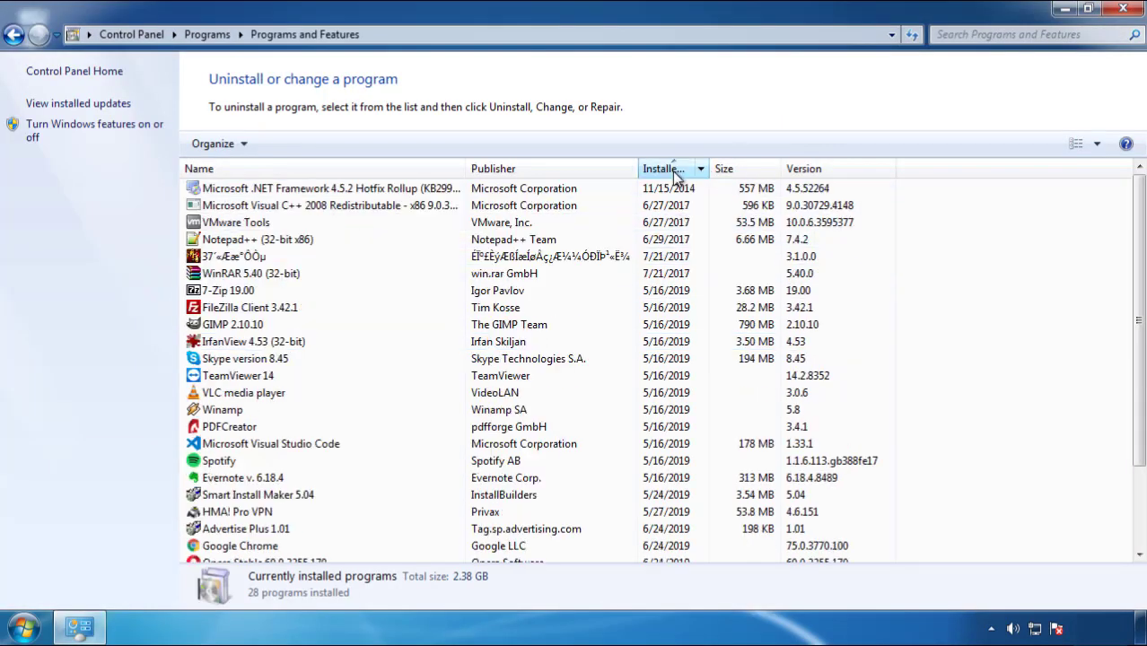
left_click(673, 171)
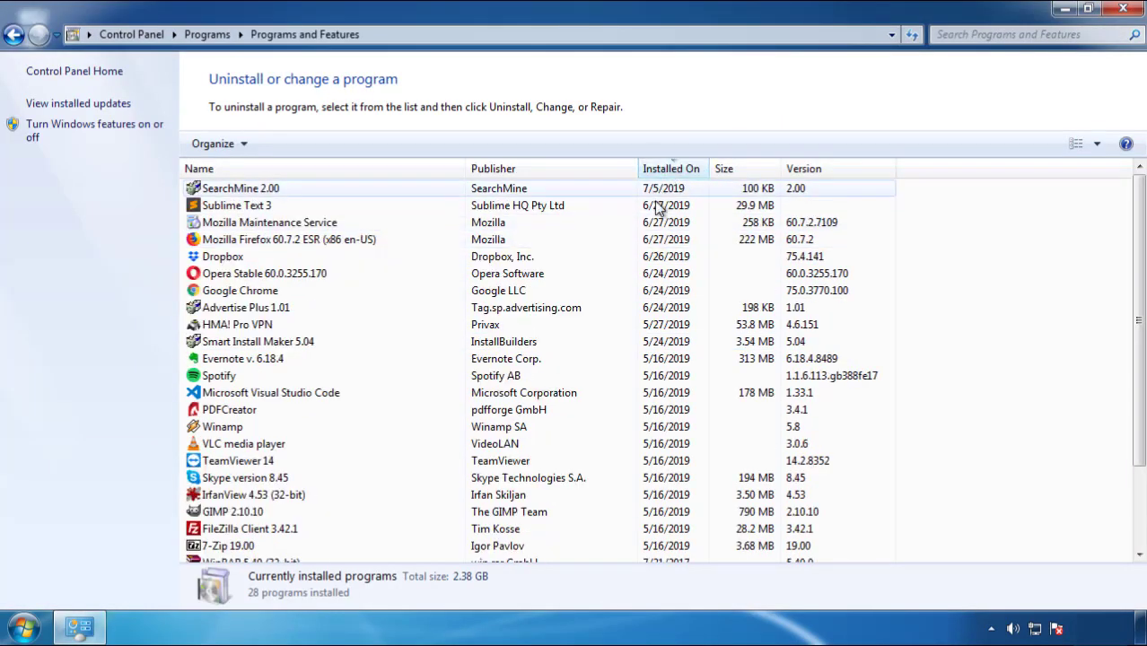
- Uninstall SearchMine 2.00 and finish its removal wizard
left_click(242, 192)
left_click(286, 144)
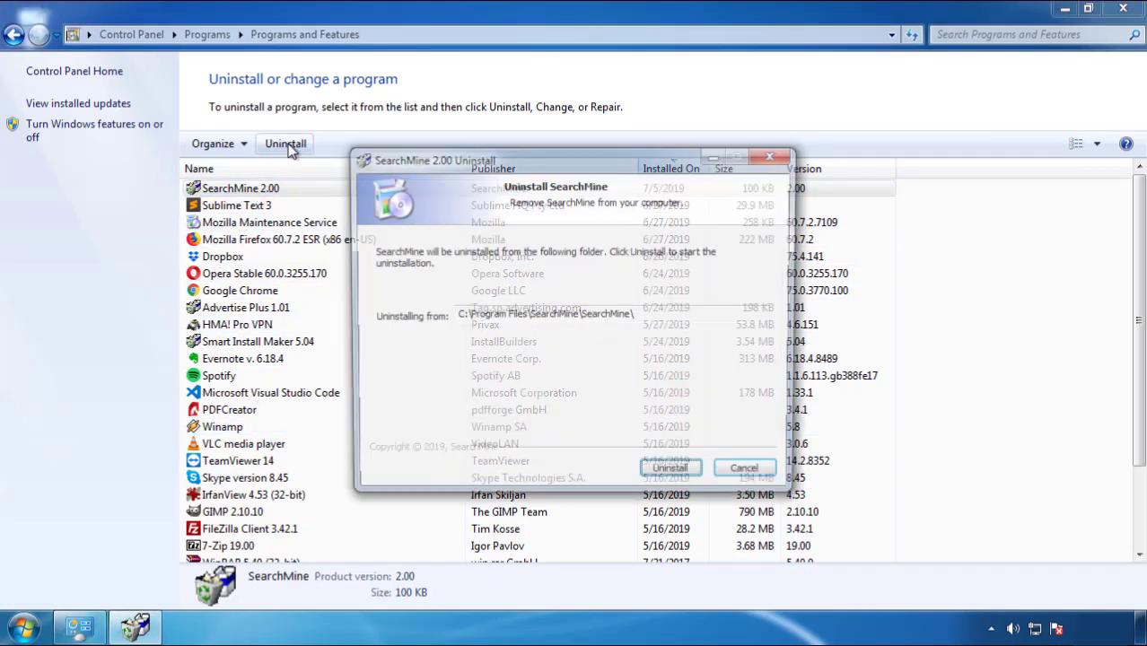
left_click(667, 475)
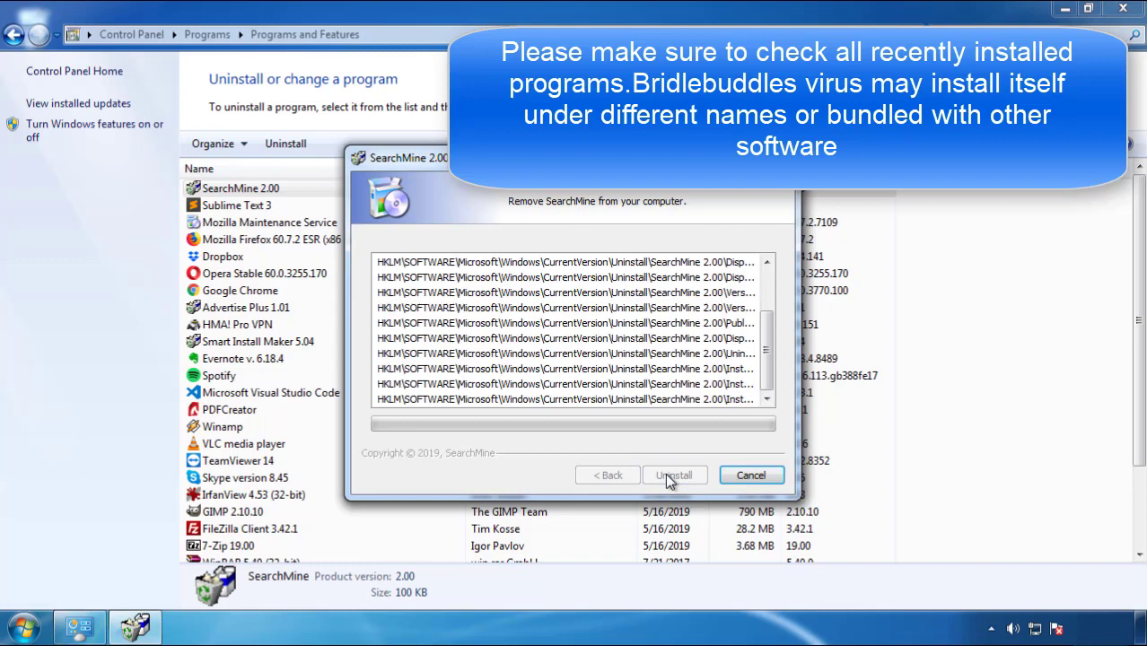
left_click(667, 476)
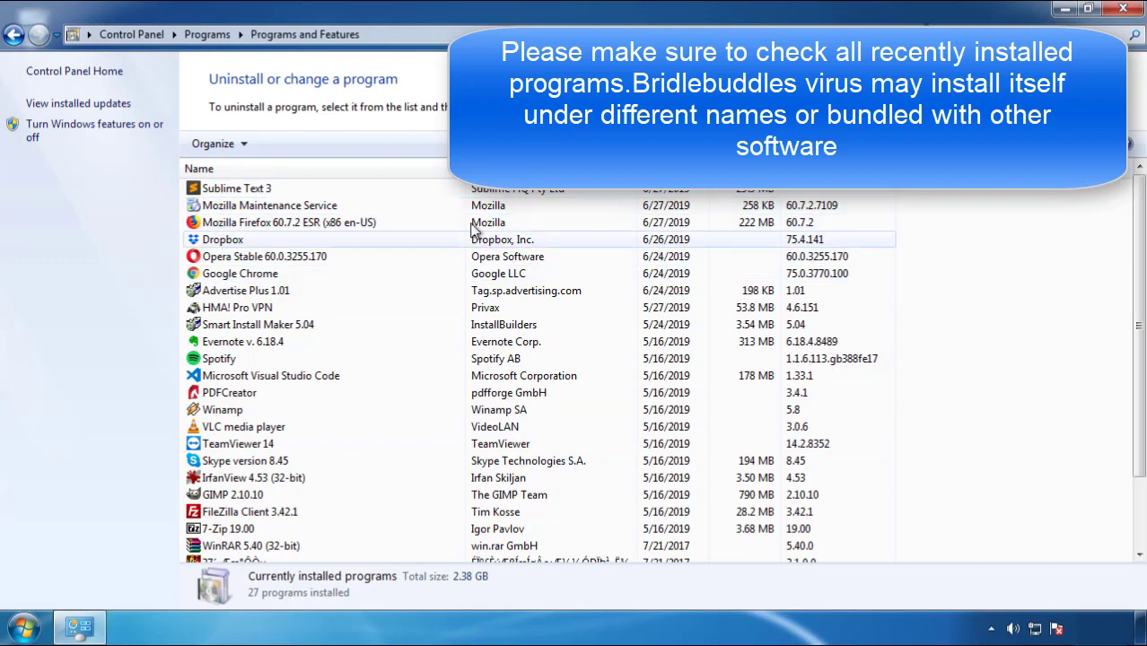
- Close the programs window and restart the computer from the Start menu
left_click(1124, 11)
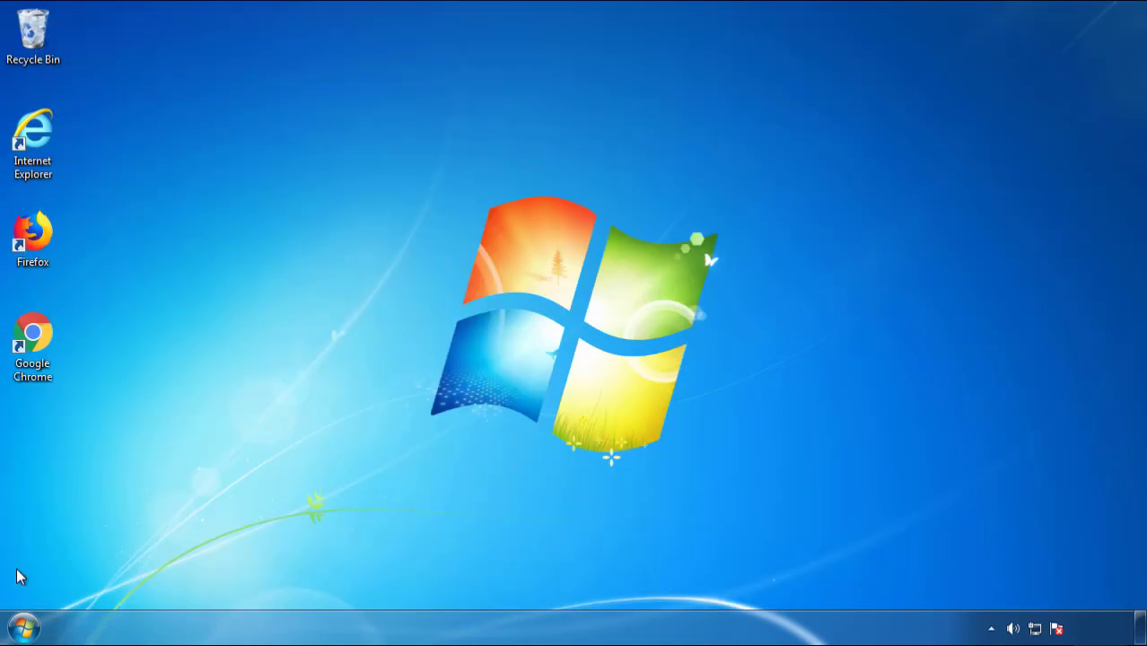
left_click(22, 628)
left_click(311, 582)
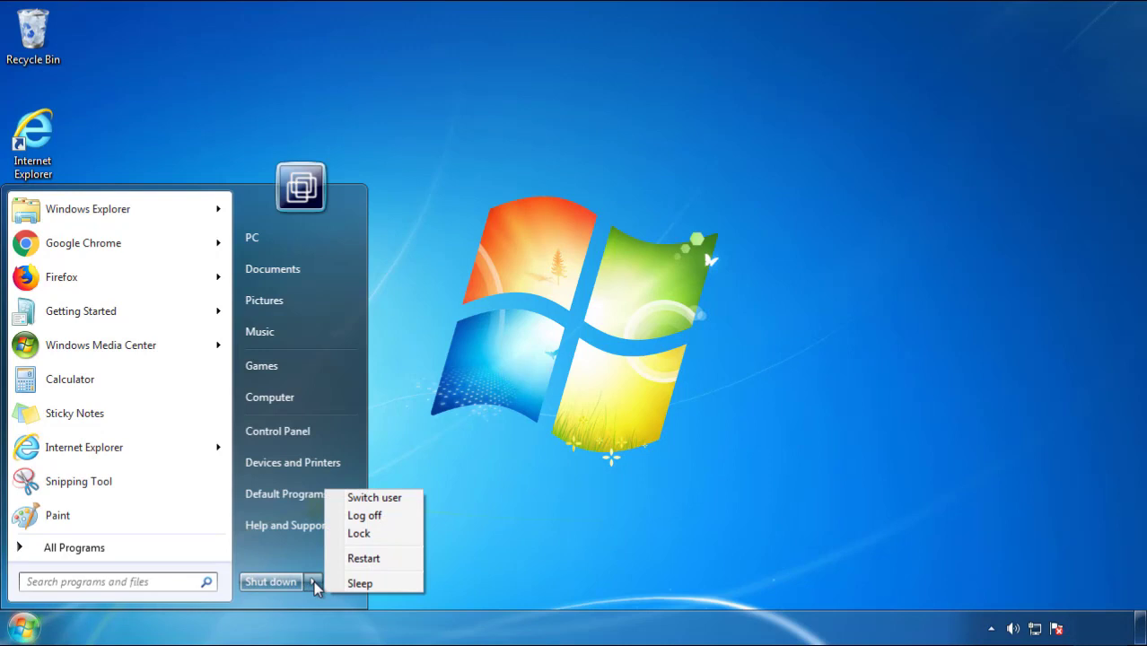
left_click(596, 489)
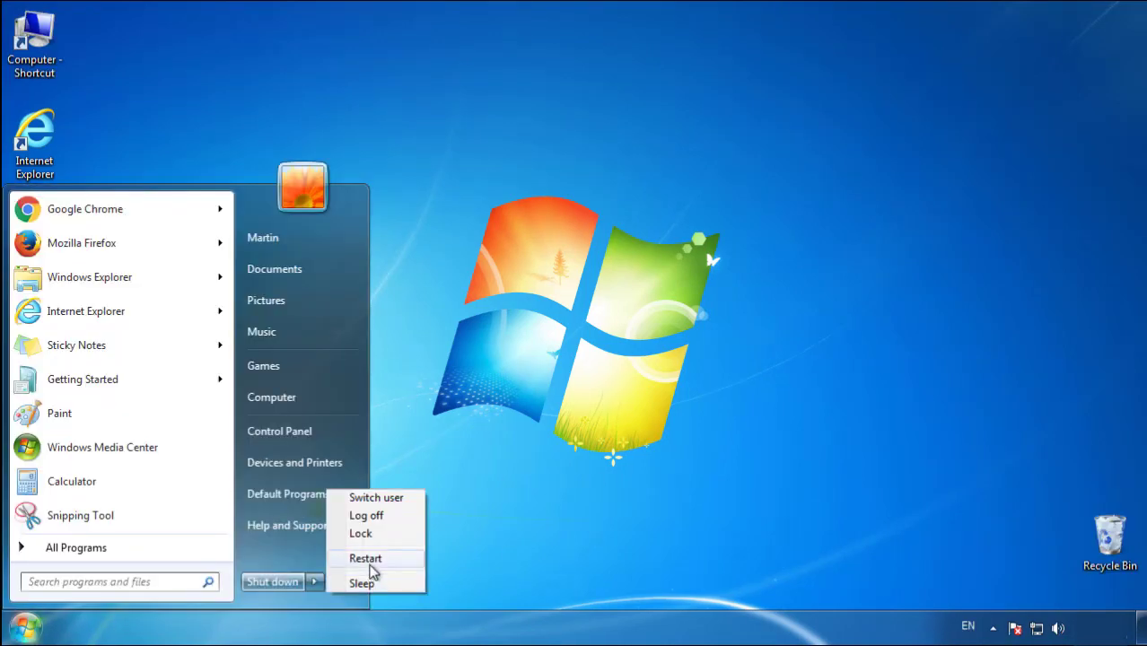
left_click(372, 568)
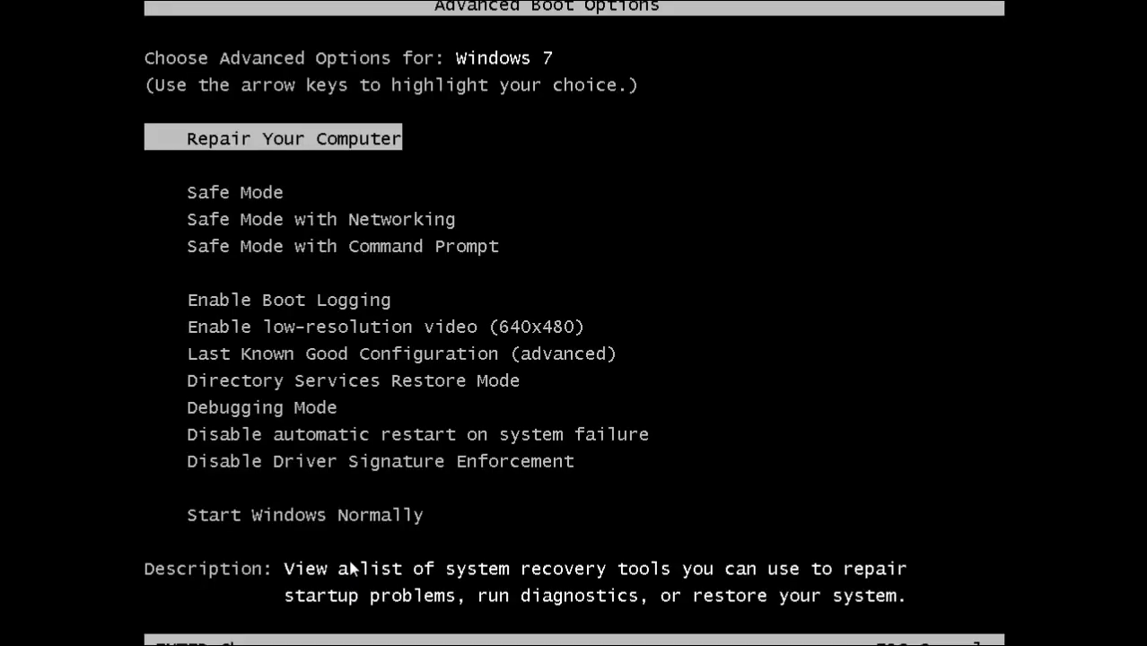
- Boot into Safe Mode, launch Firefox without making it default, and show the menu bar
key("Down")
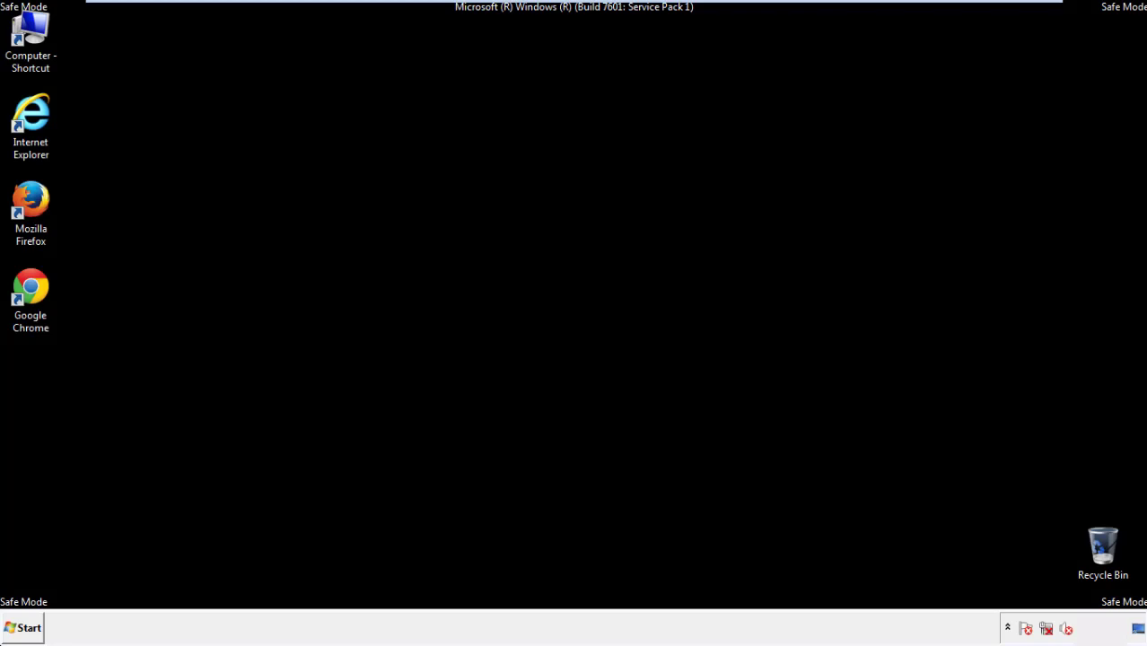
double_click(39, 206)
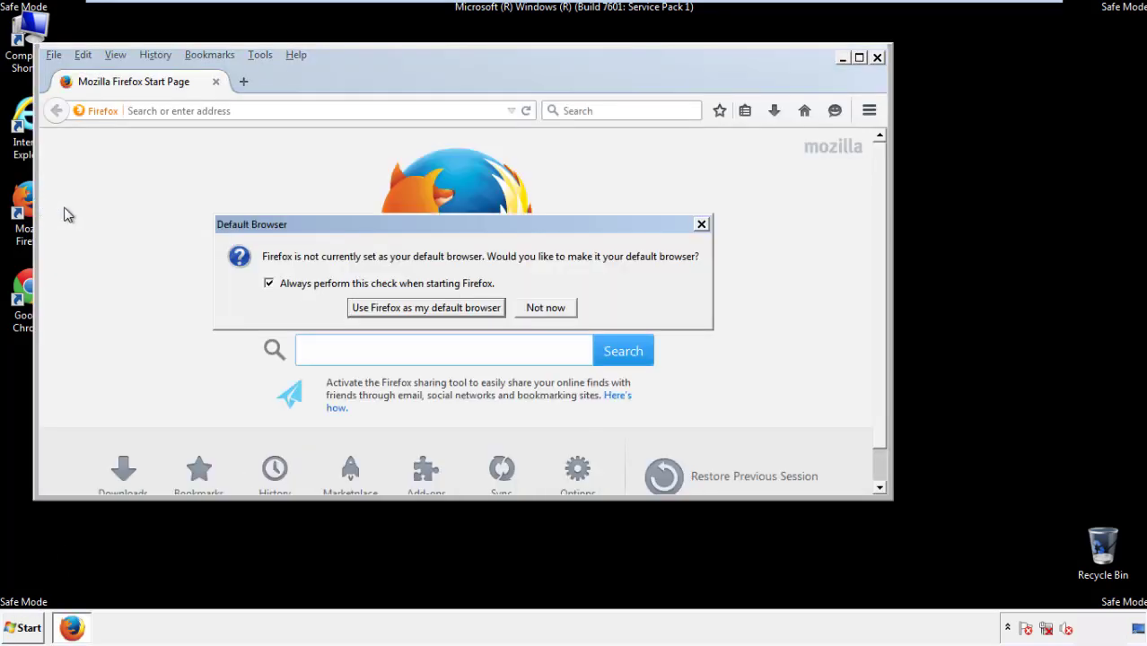
left_click(560, 308)
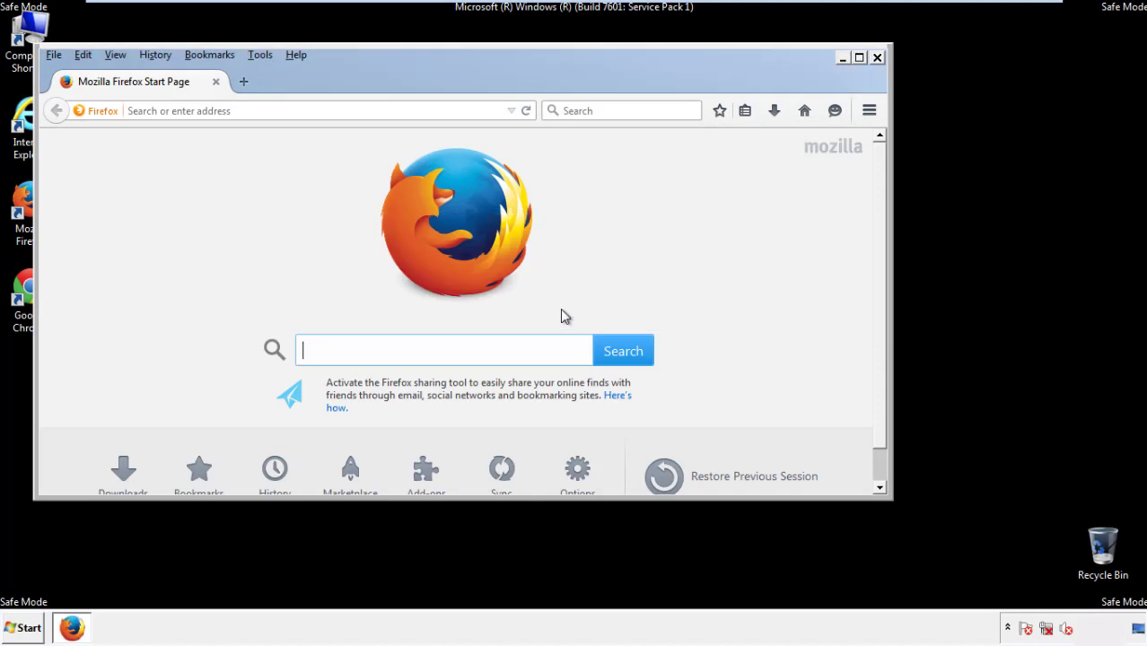
right_click(350, 73)
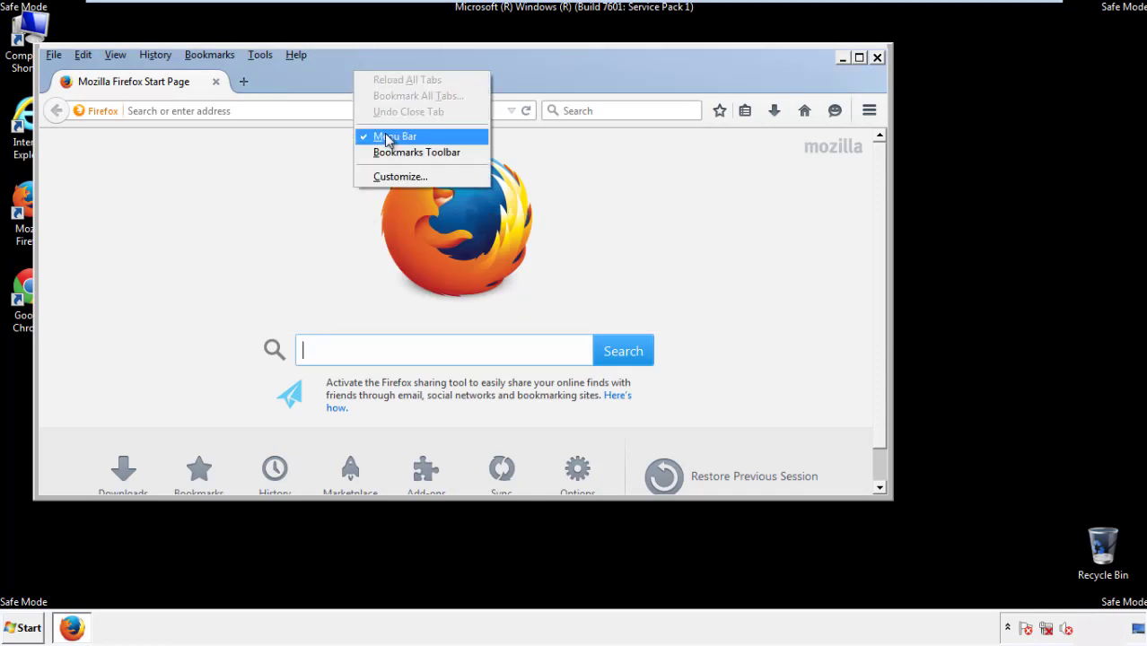
left_click(386, 135)
right_click(364, 77)
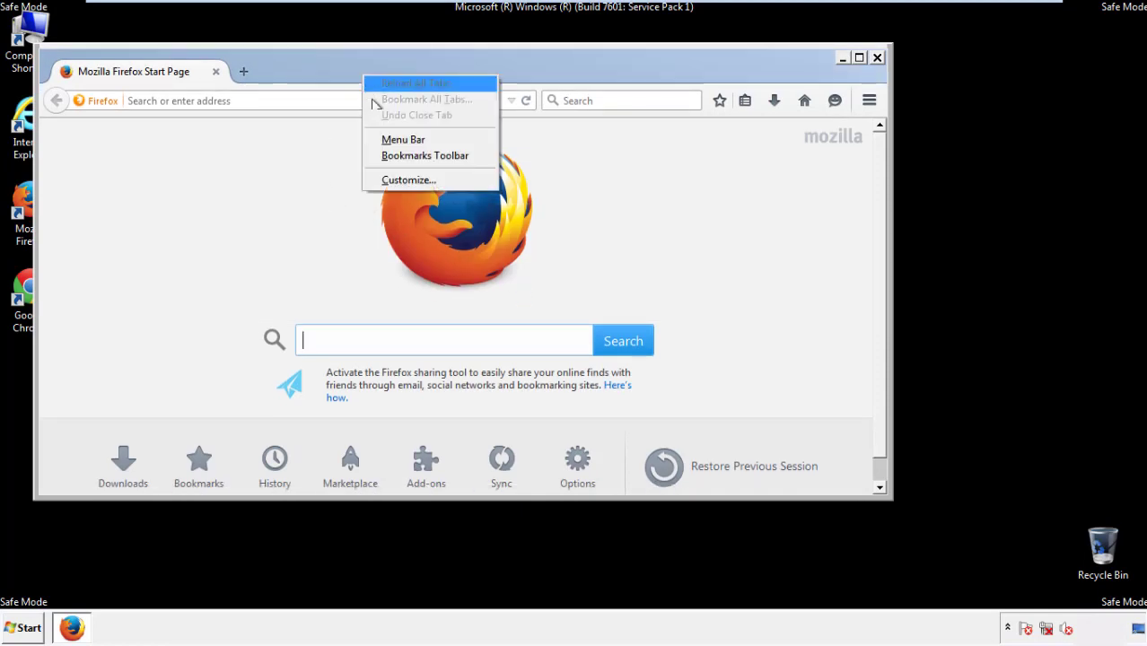
left_click(386, 140)
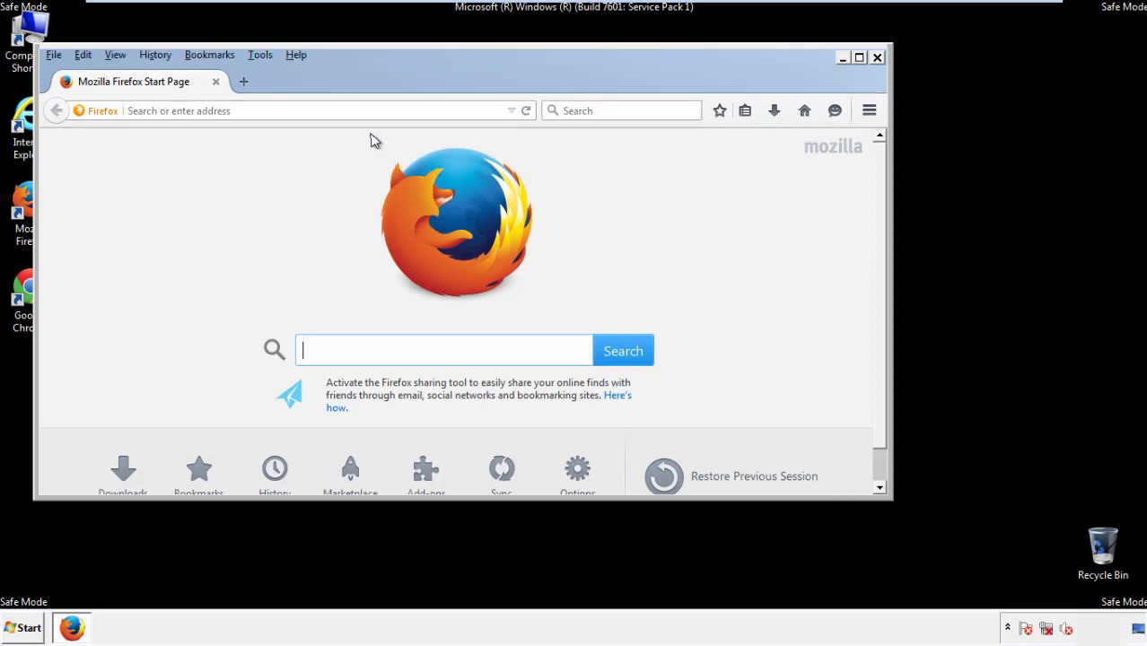
- Set Clear Recent History to Everything with Offline Website Data and Site Preferences ticked
left_click(163, 56)
left_click(175, 89)
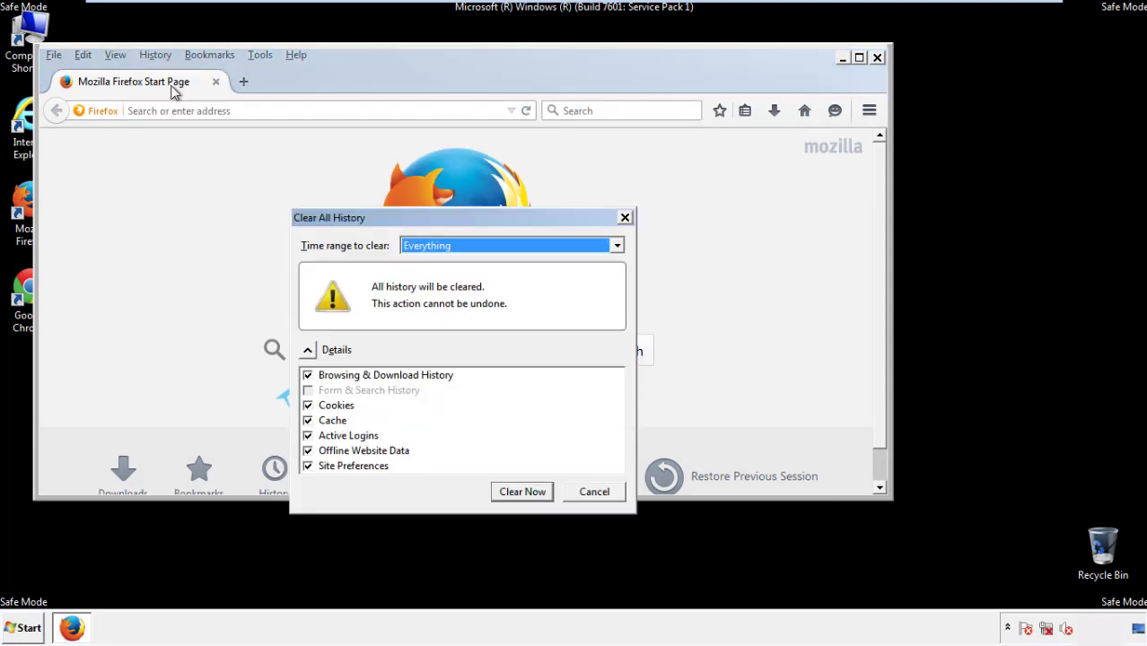
left_click(426, 248)
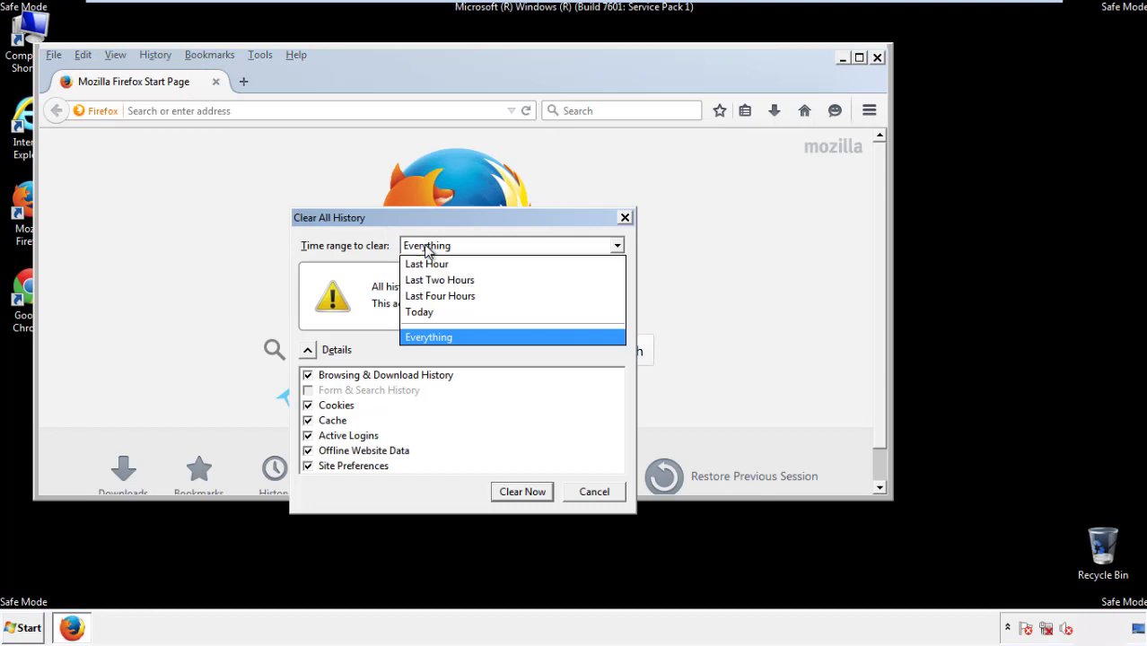
left_click(429, 336)
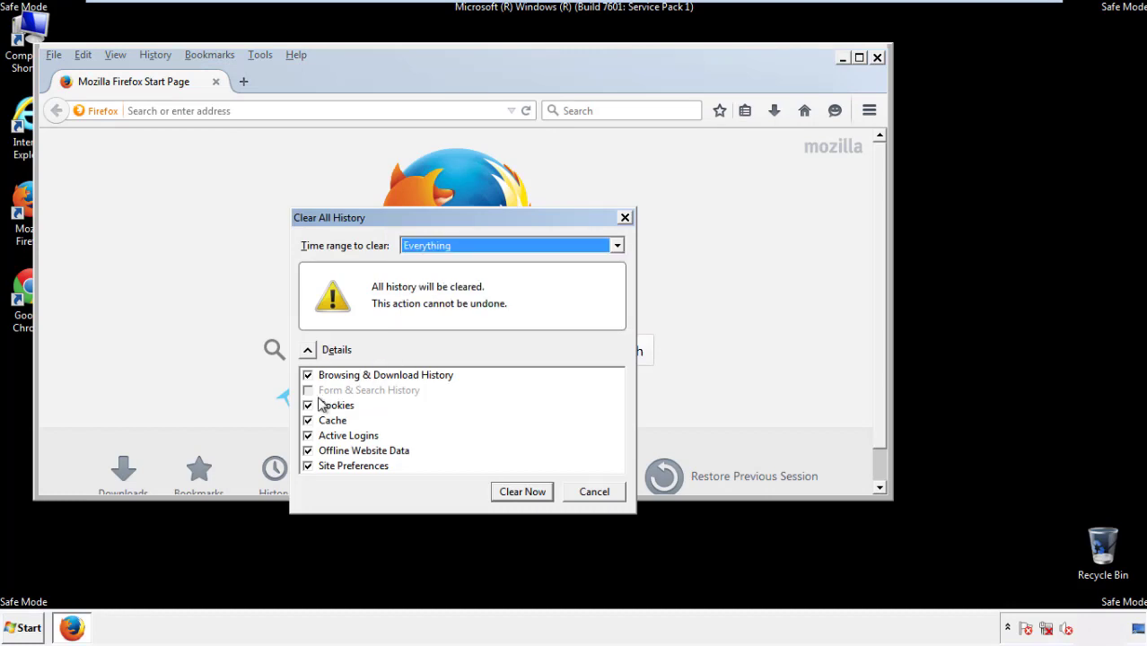
left_click(307, 451)
left_click(307, 450)
left_click(308, 466)
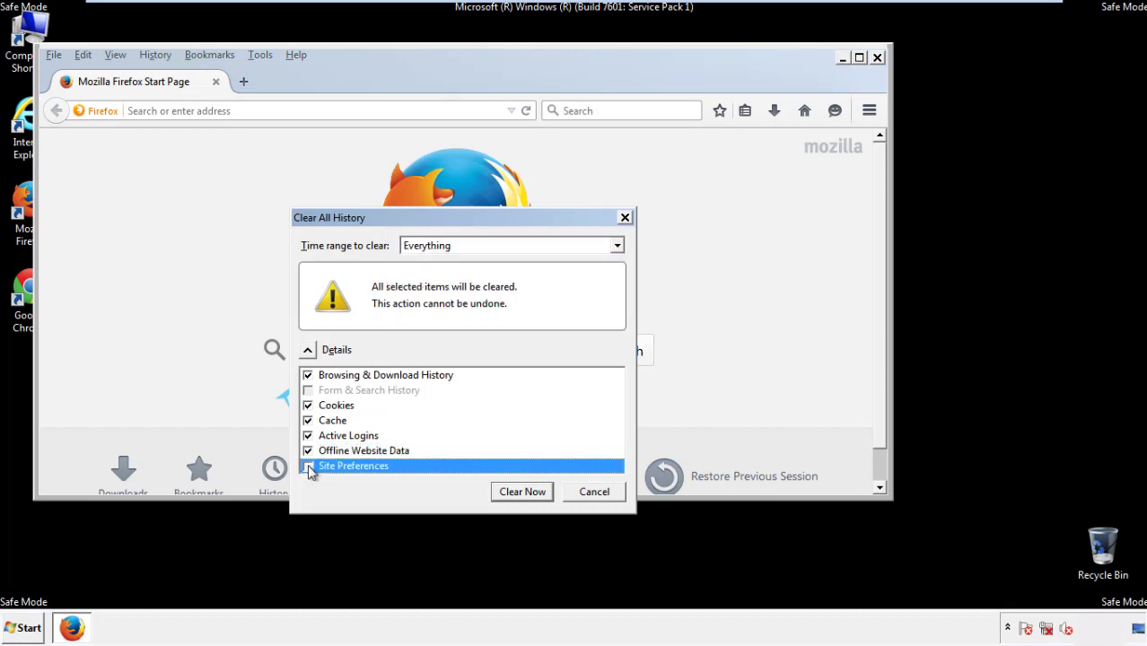
left_click(308, 467)
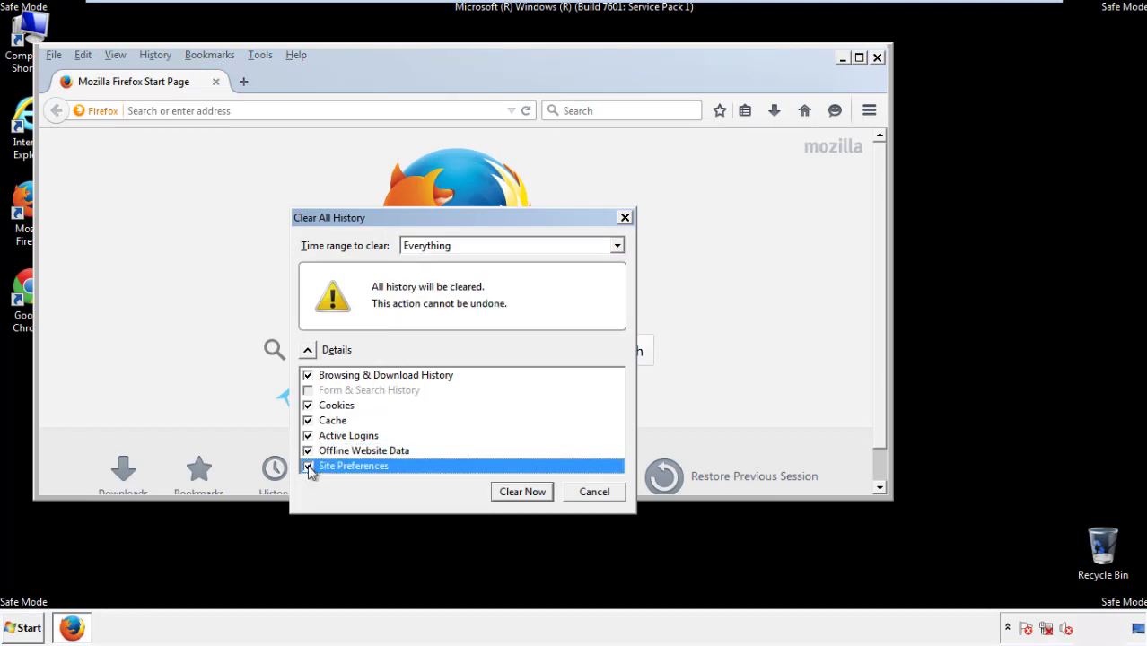
- Erase the selected Firefox history and go to Troubleshooting Information
left_click(521, 494)
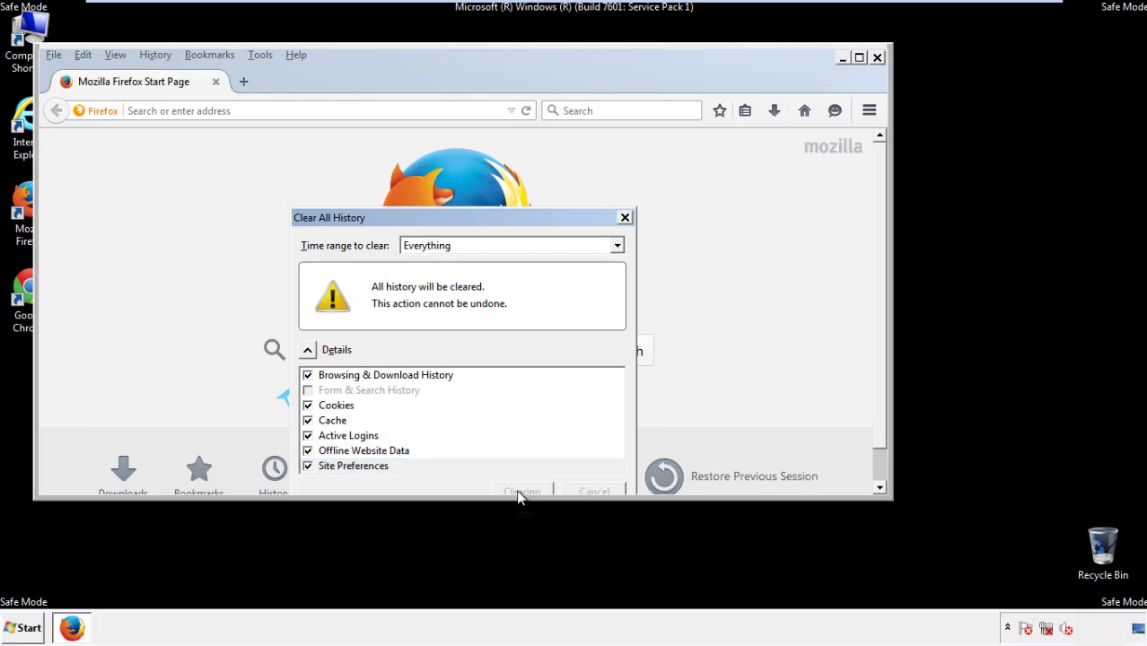
left_click(297, 54)
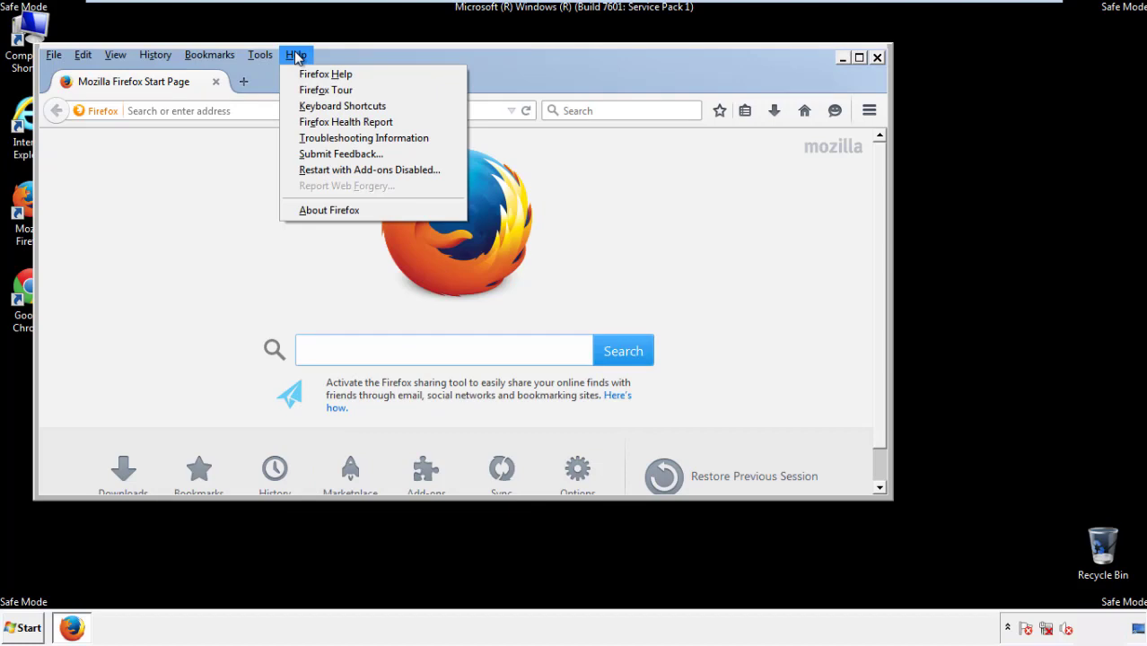
left_click(332, 137)
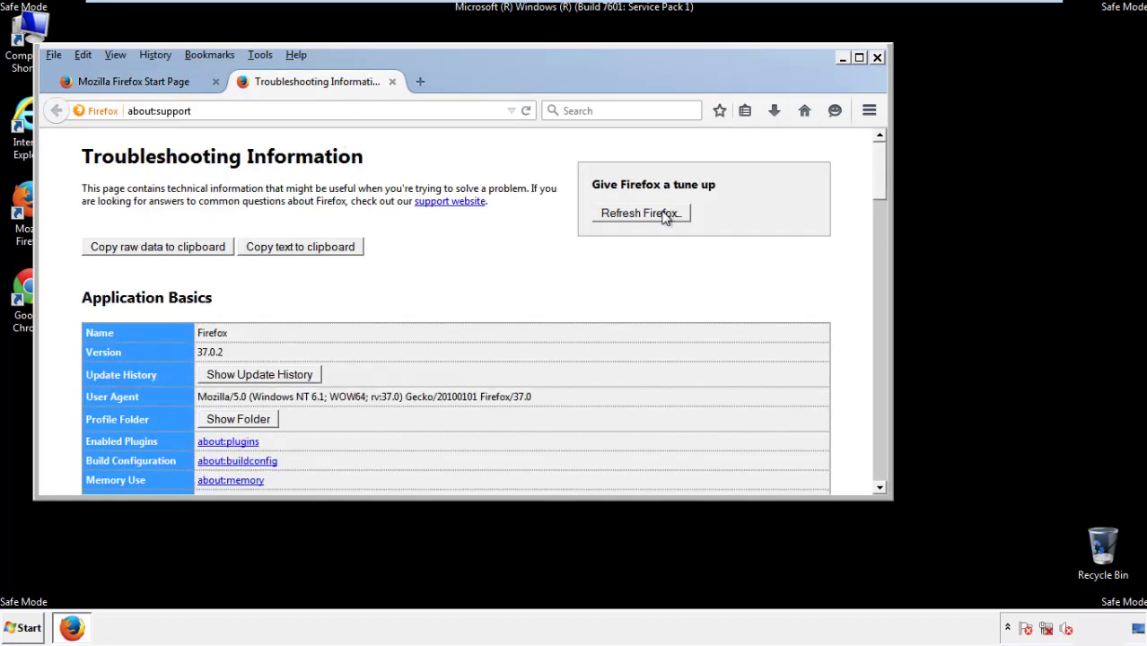
- Refresh Firefox to its defaults, finish the import, decline default browser, and close it
left_click(665, 216)
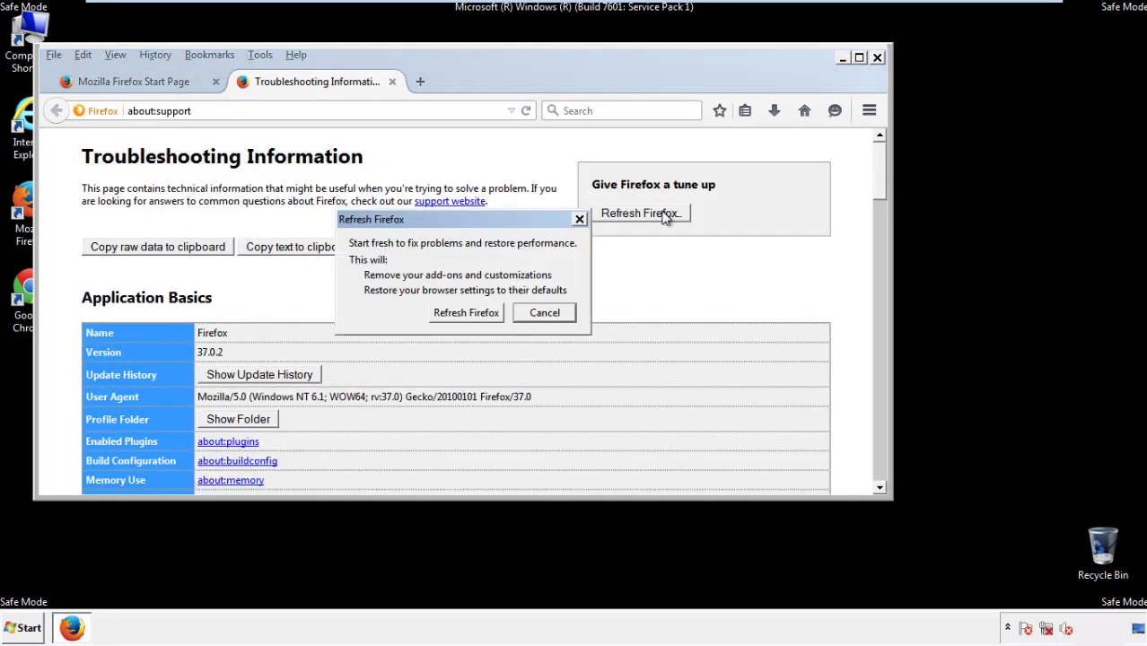
left_click(468, 313)
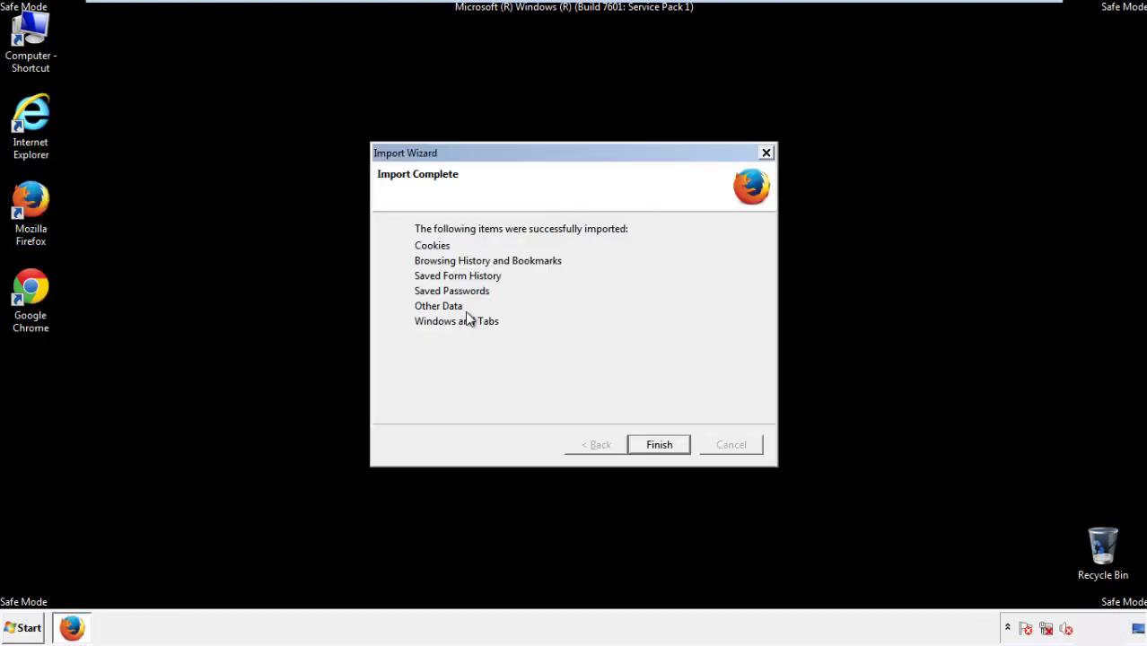
left_click(659, 445)
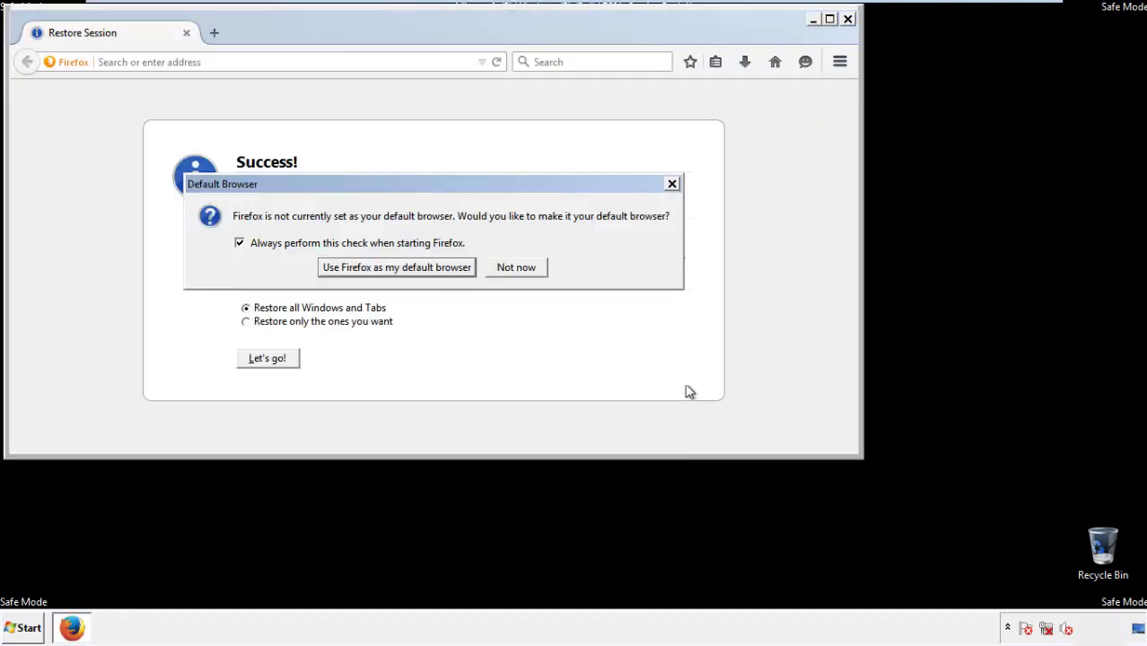
left_click(517, 268)
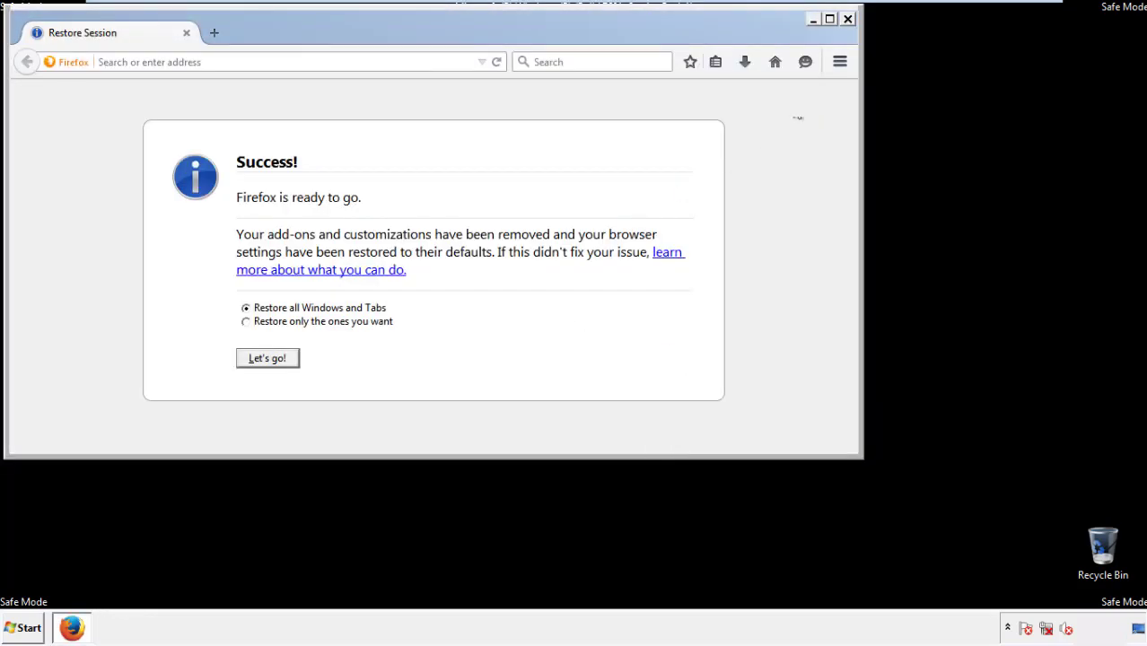
left_click(846, 19)
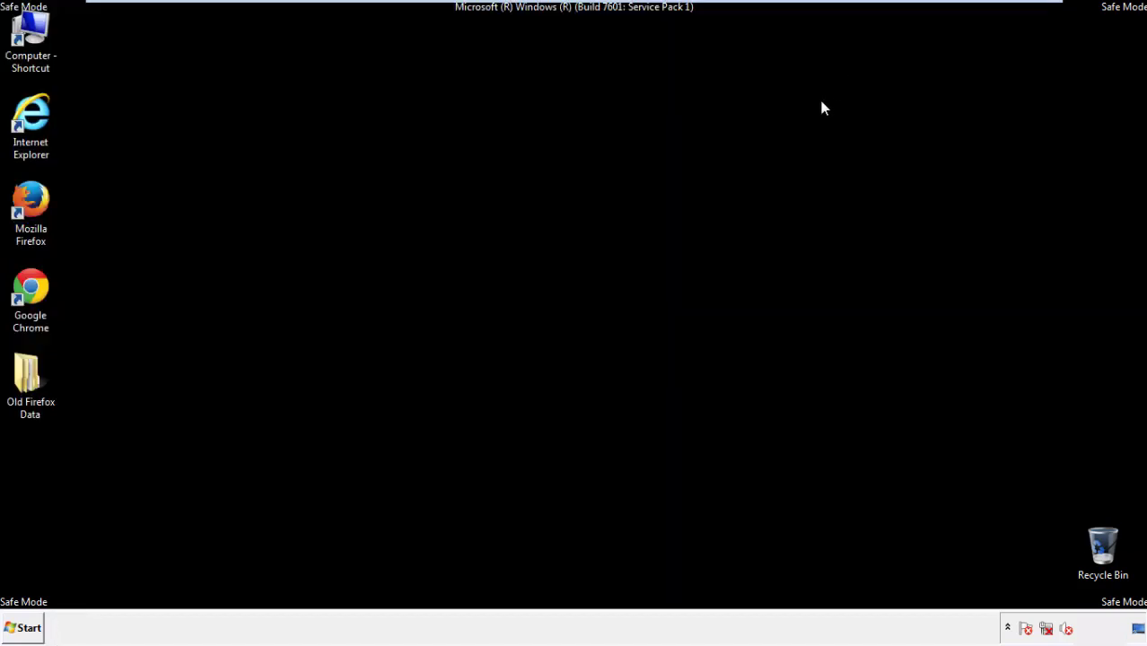
- Launch Chrome, stop the default-browser prompt, and reach the History page via Settings
left_click(27, 287)
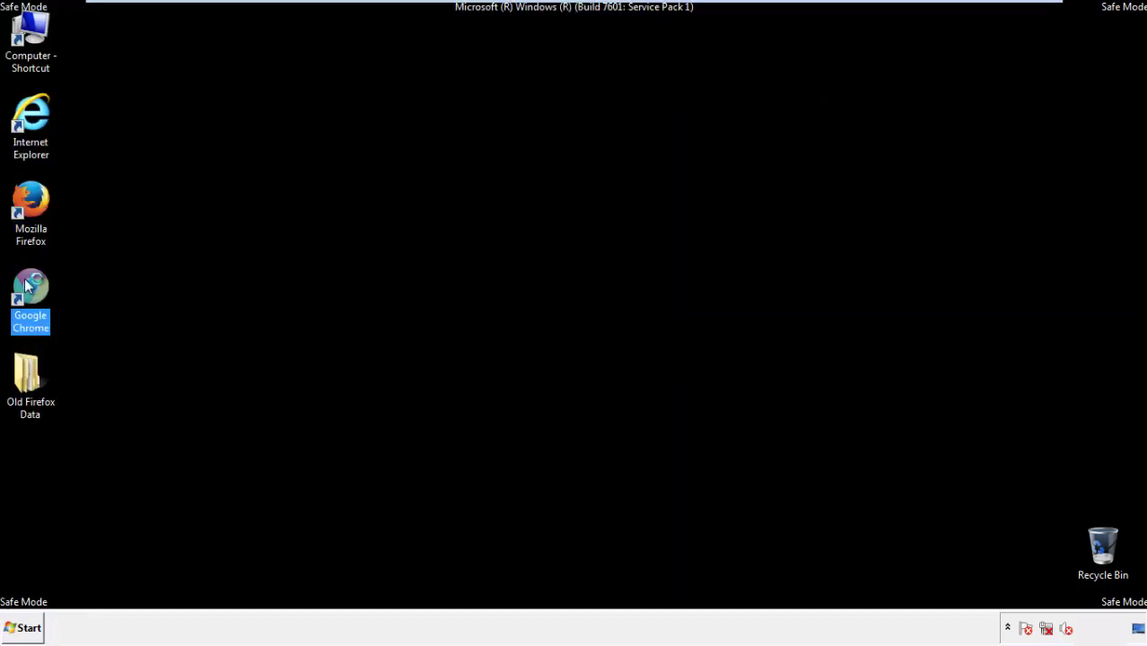
double_click(27, 285)
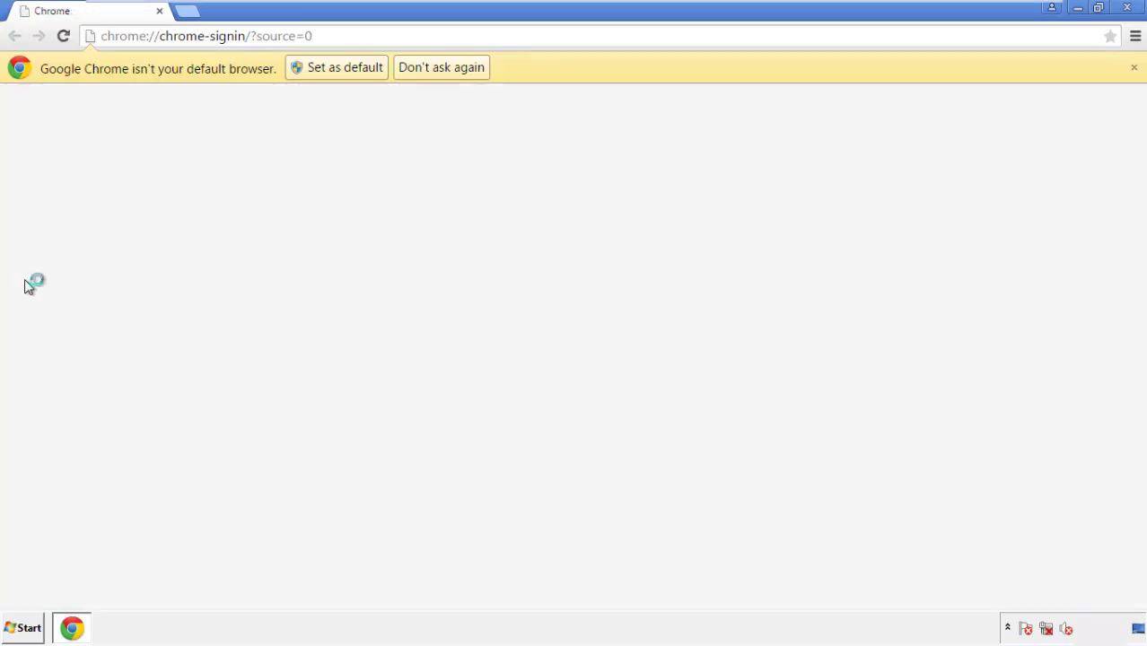
left_click(462, 71)
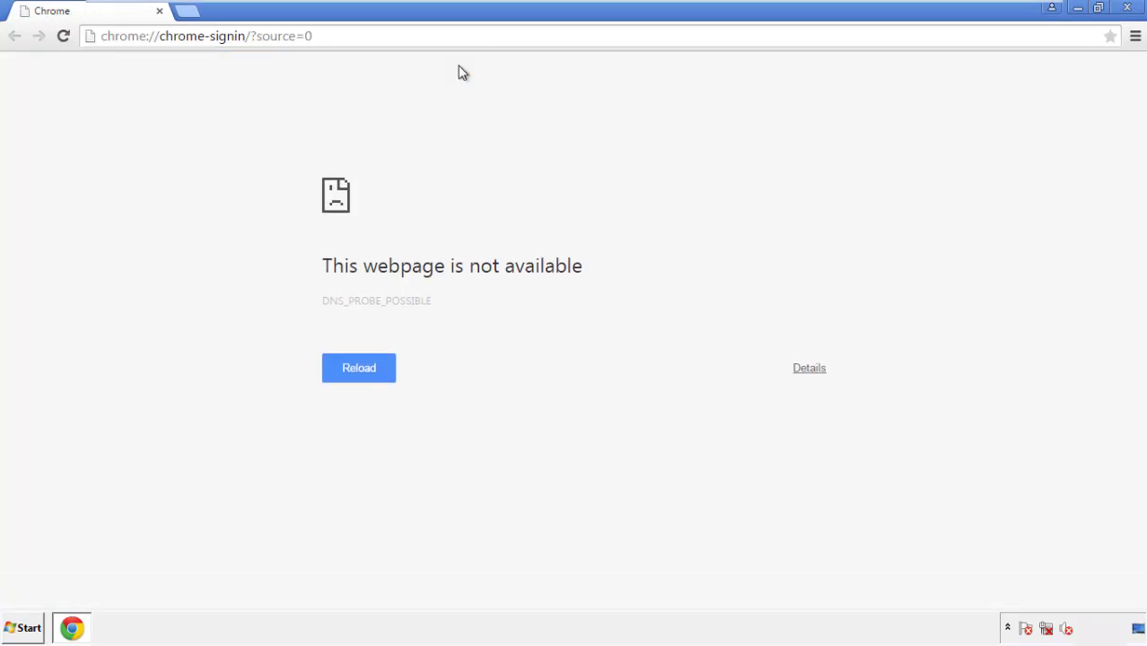
left_click(1136, 39)
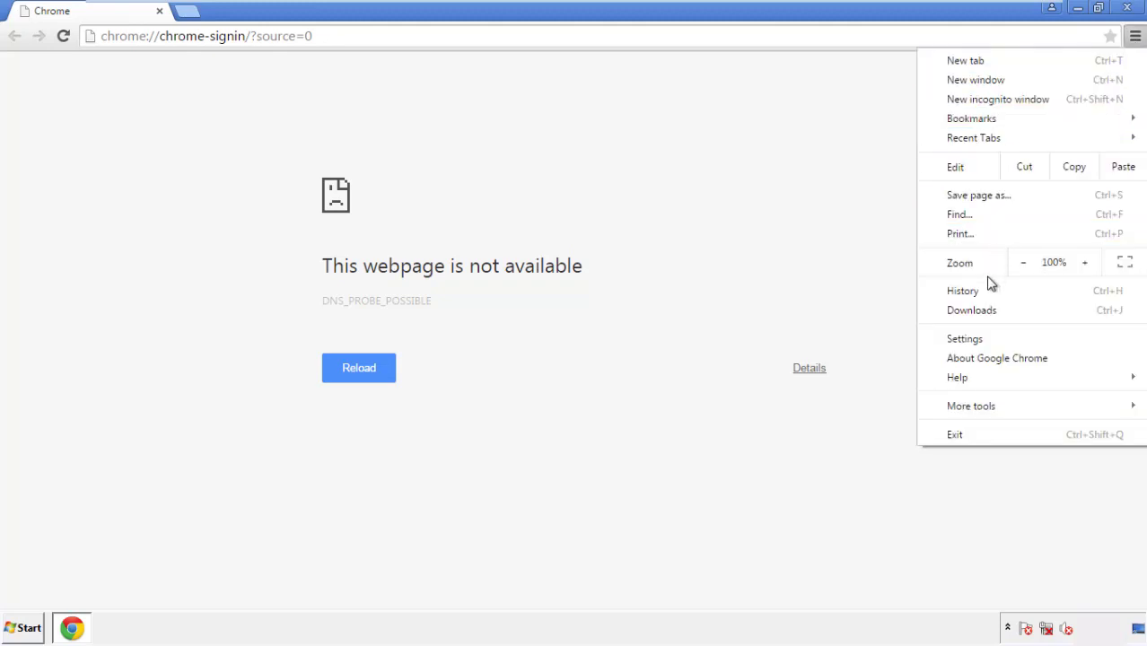
left_click(970, 339)
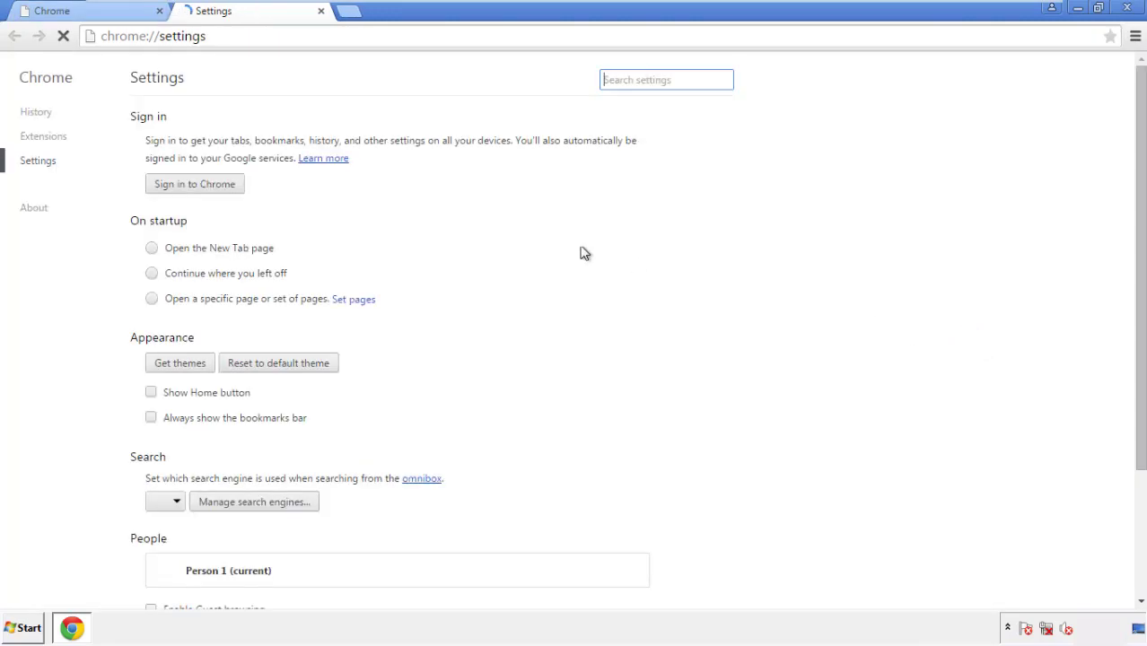
left_click(41, 115)
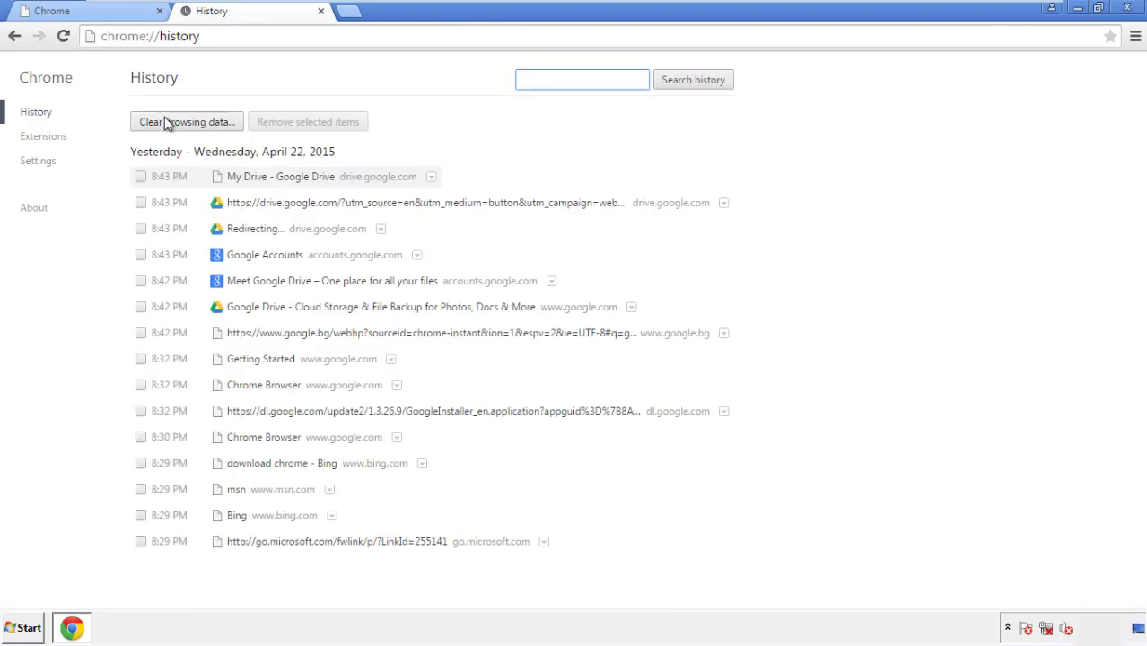
- Clear Chrome browsing data from the beginning of time, including autofill form data
left_click(172, 126)
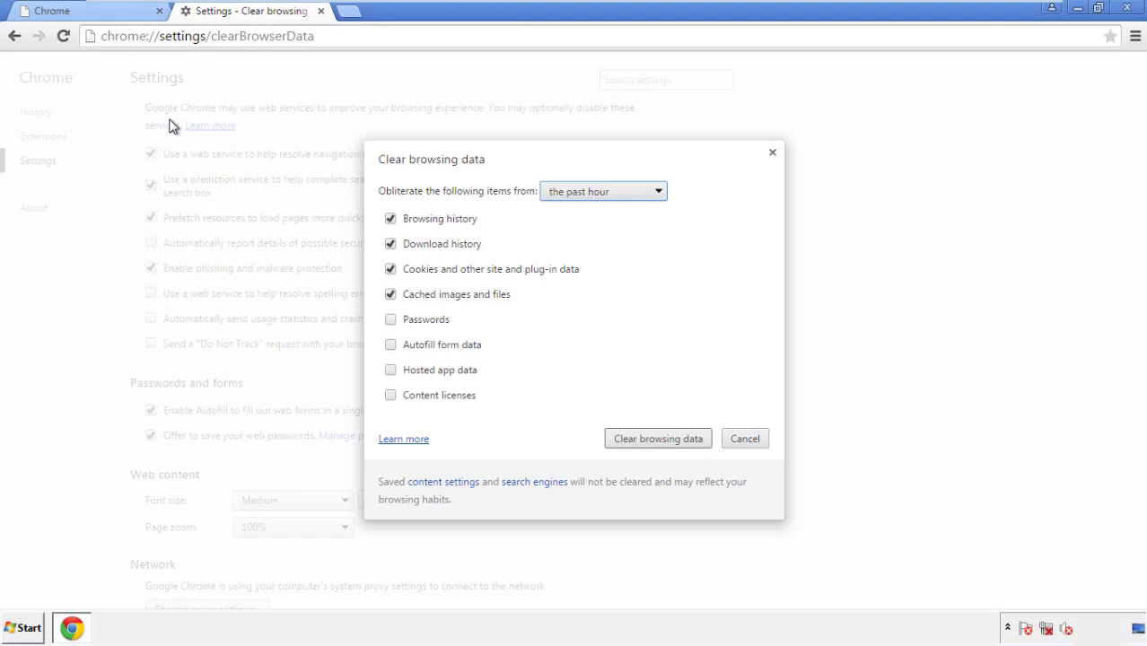
left_click(577, 192)
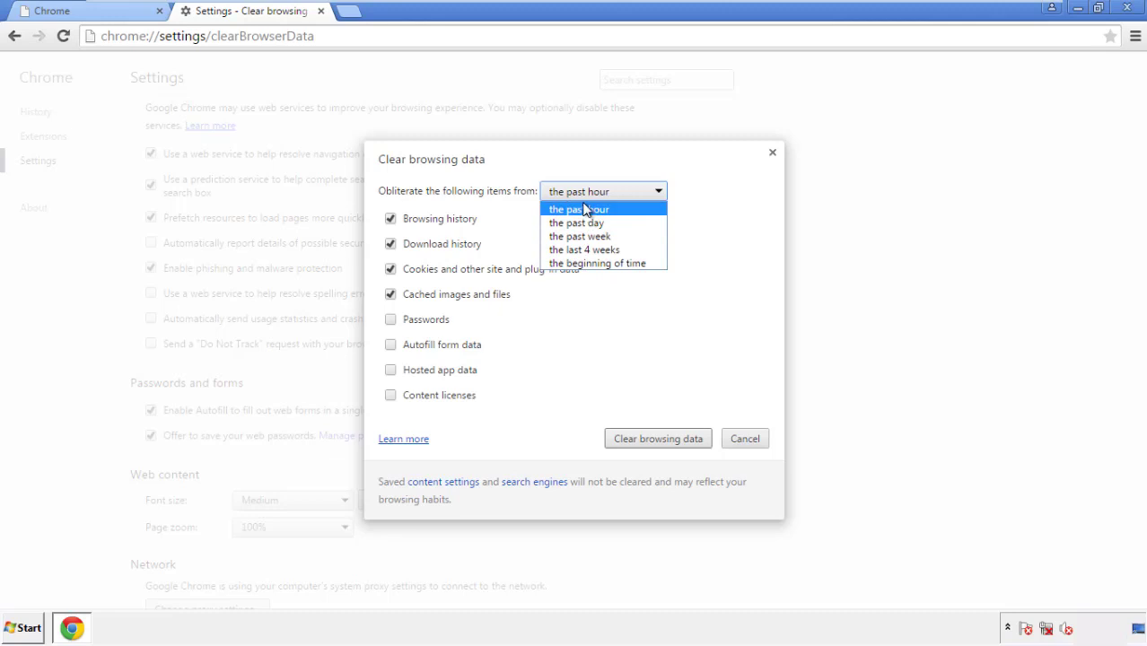
left_click(574, 265)
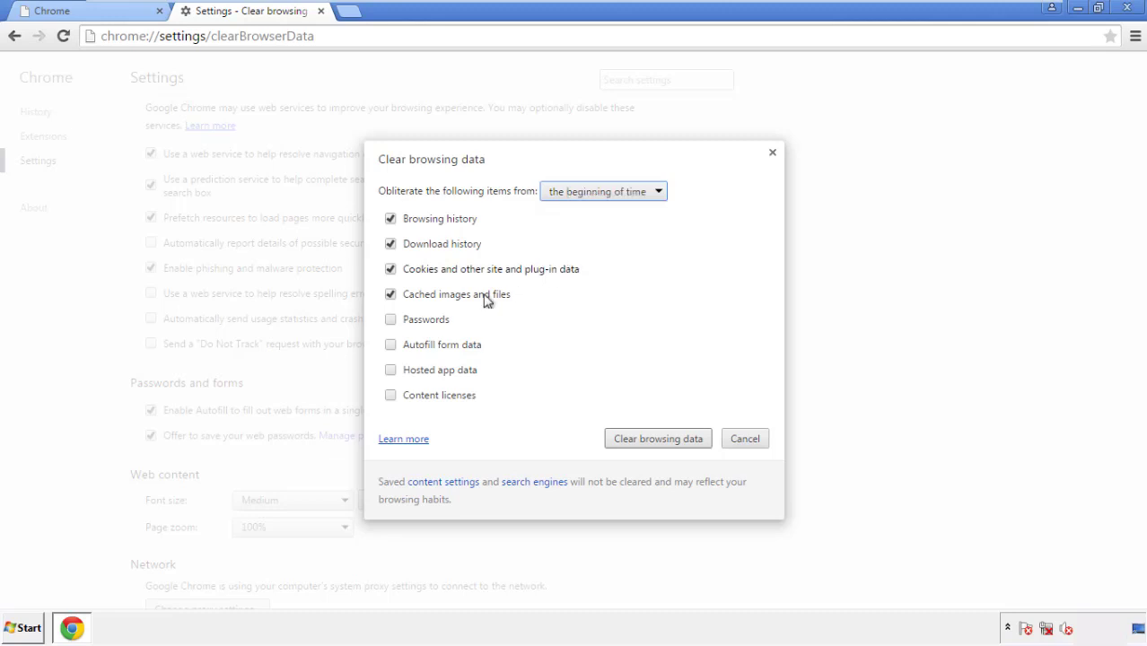
left_click(396, 345)
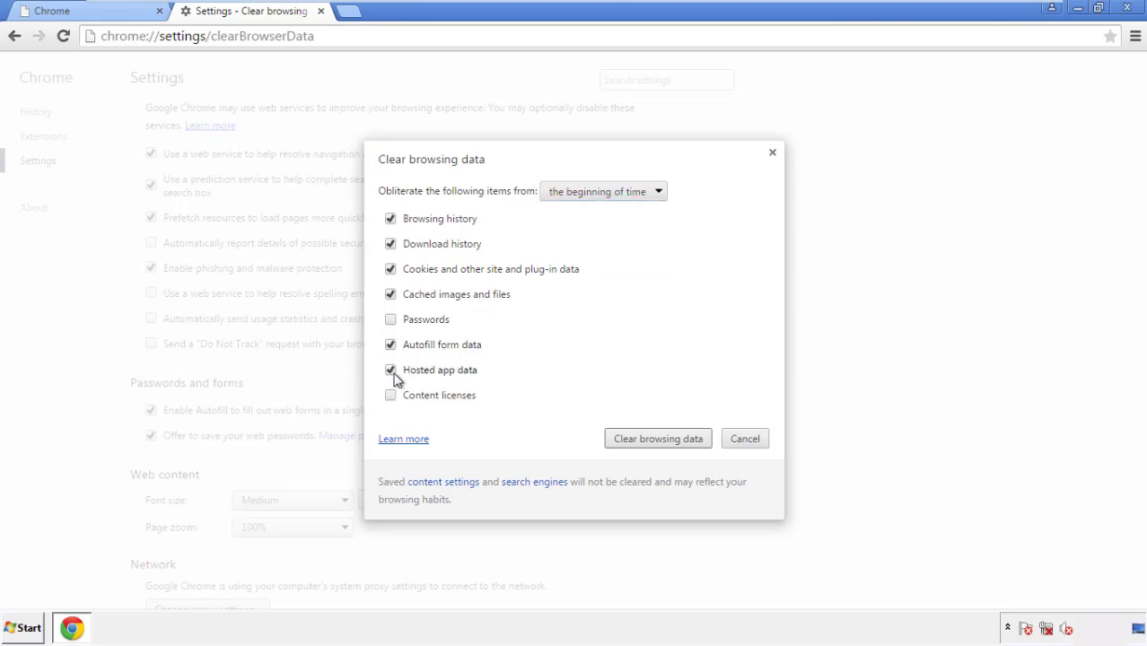
left_click(642, 440)
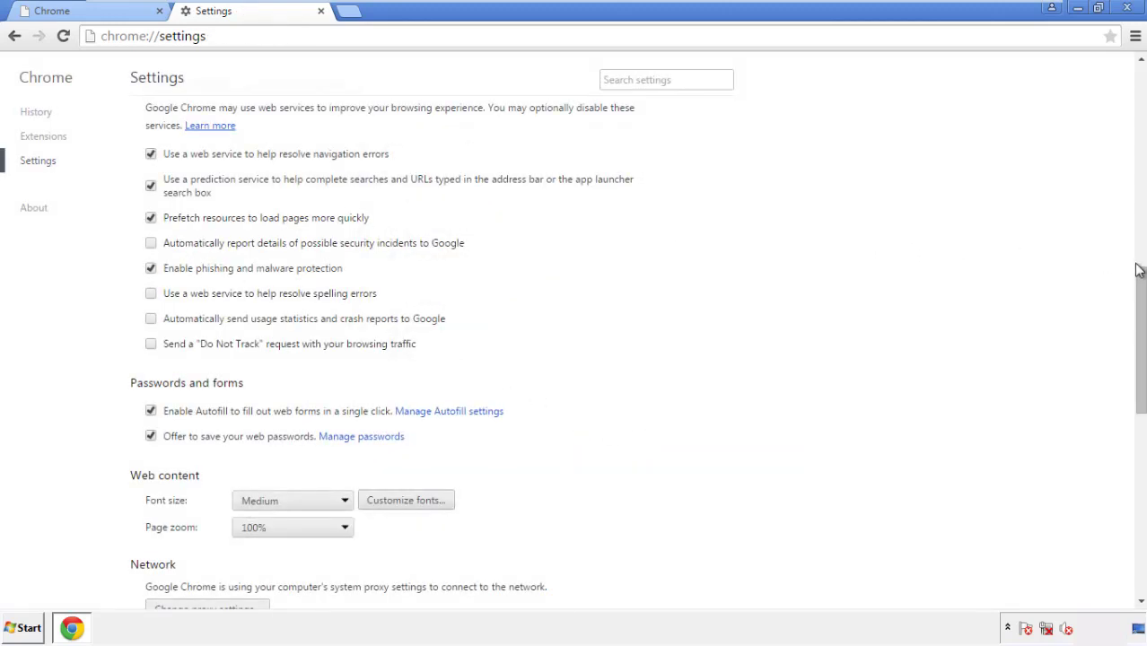
- Reset Chrome settings to their defaults and close the browser
left_click_drag(1140, 269, 1133, 500)
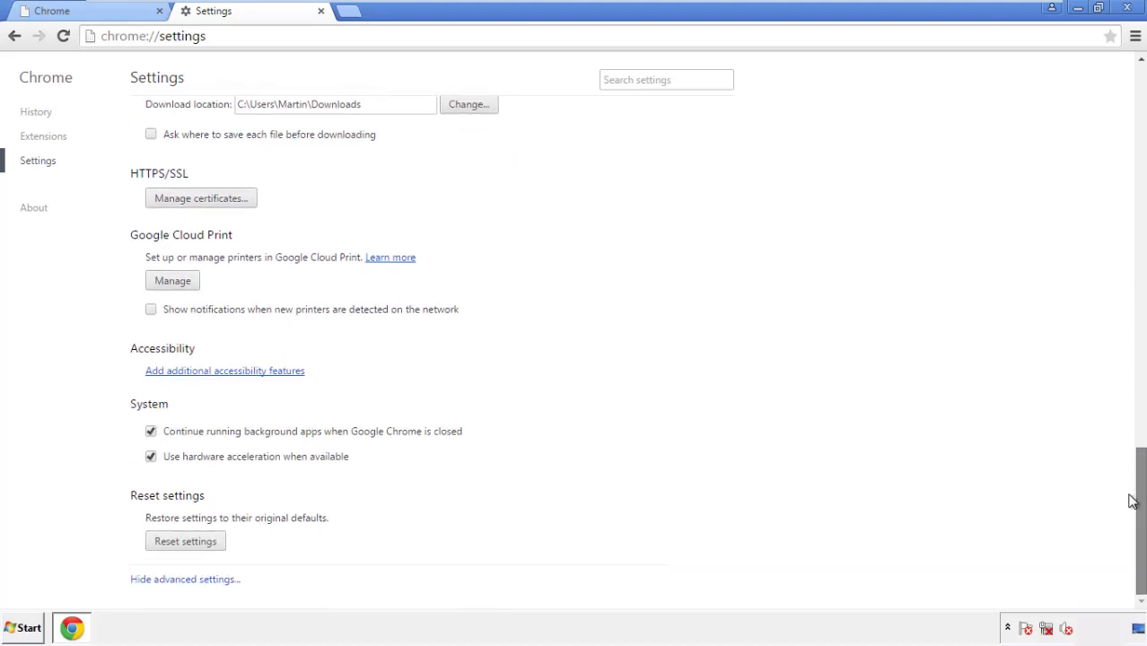
left_click(218, 545)
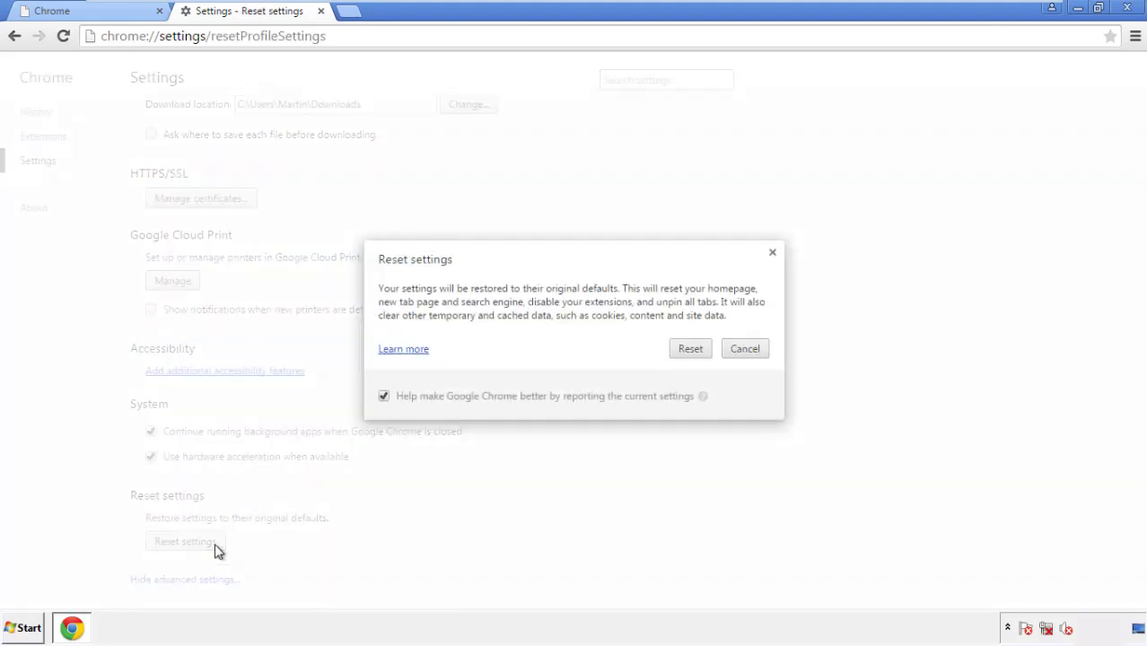
left_click(691, 351)
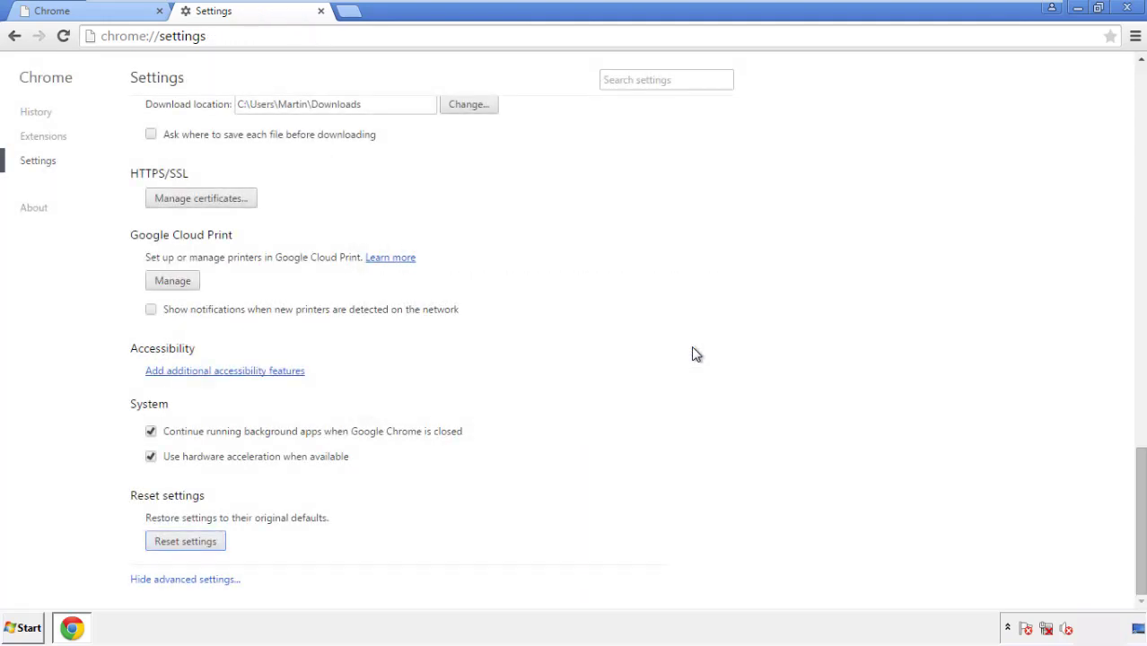
left_click(1127, 9)
- Remove the Search Mine extension from Firefox's add-ons list and close Firefox
left_click(619, 292)
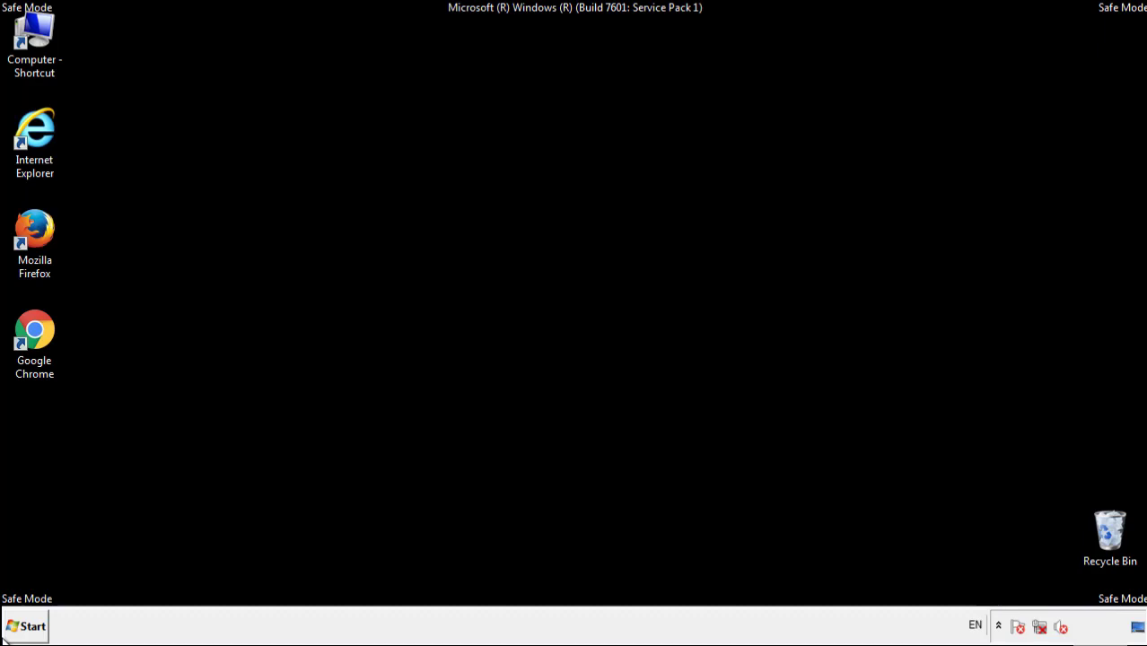
double_click(44, 224)
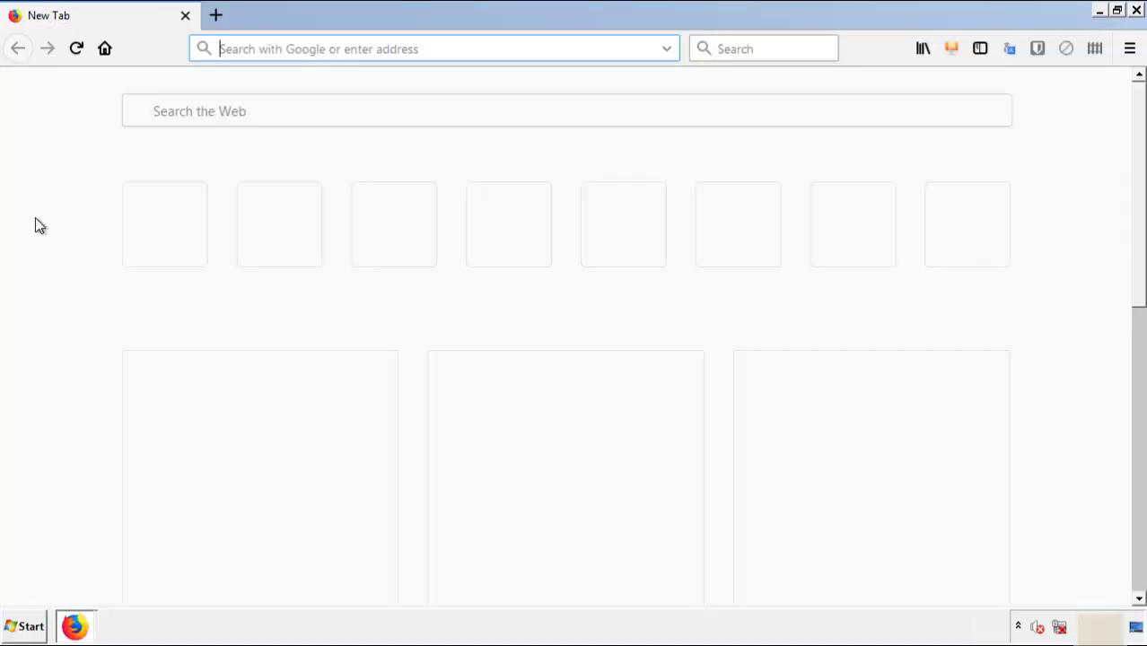
left_click(1129, 49)
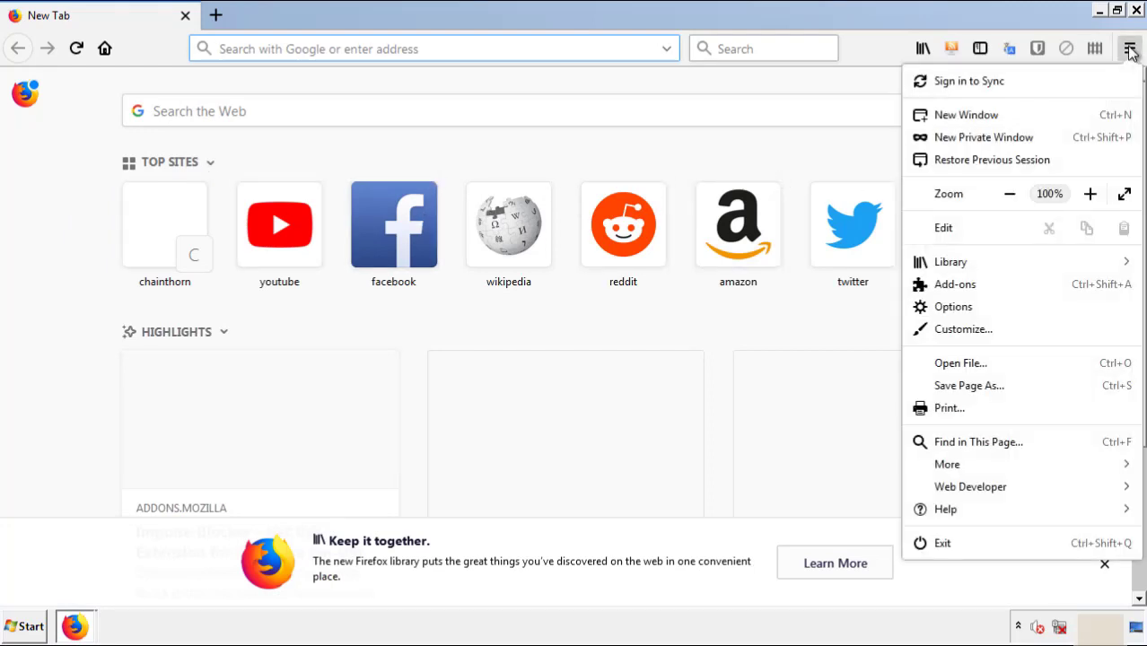
left_click(1059, 290)
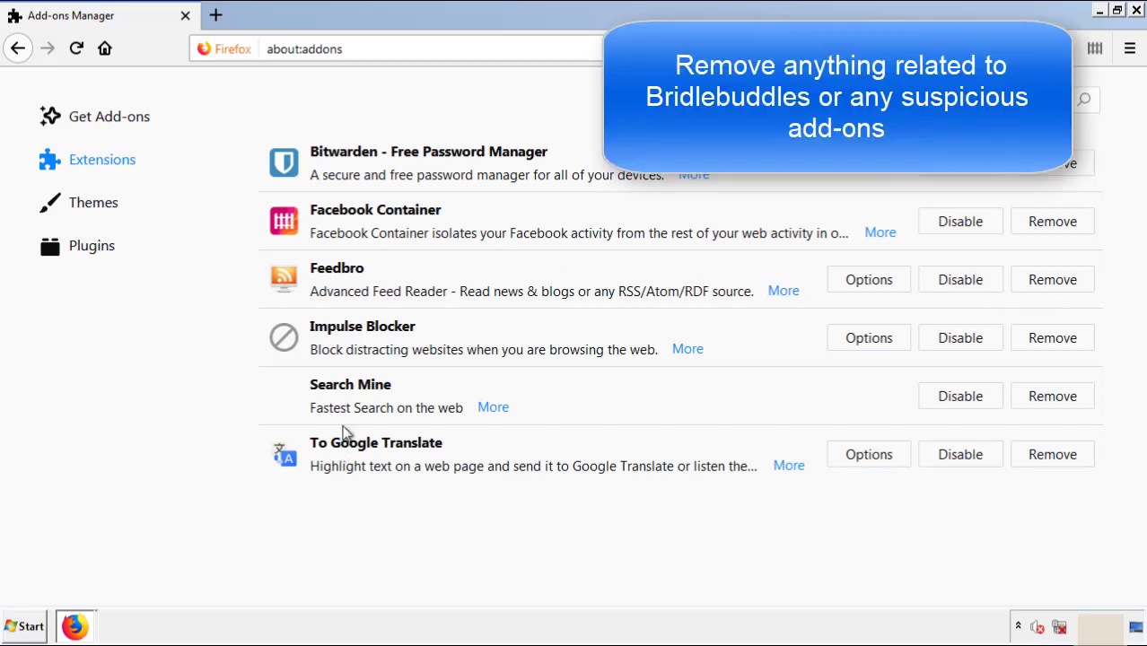
left_click(1048, 404)
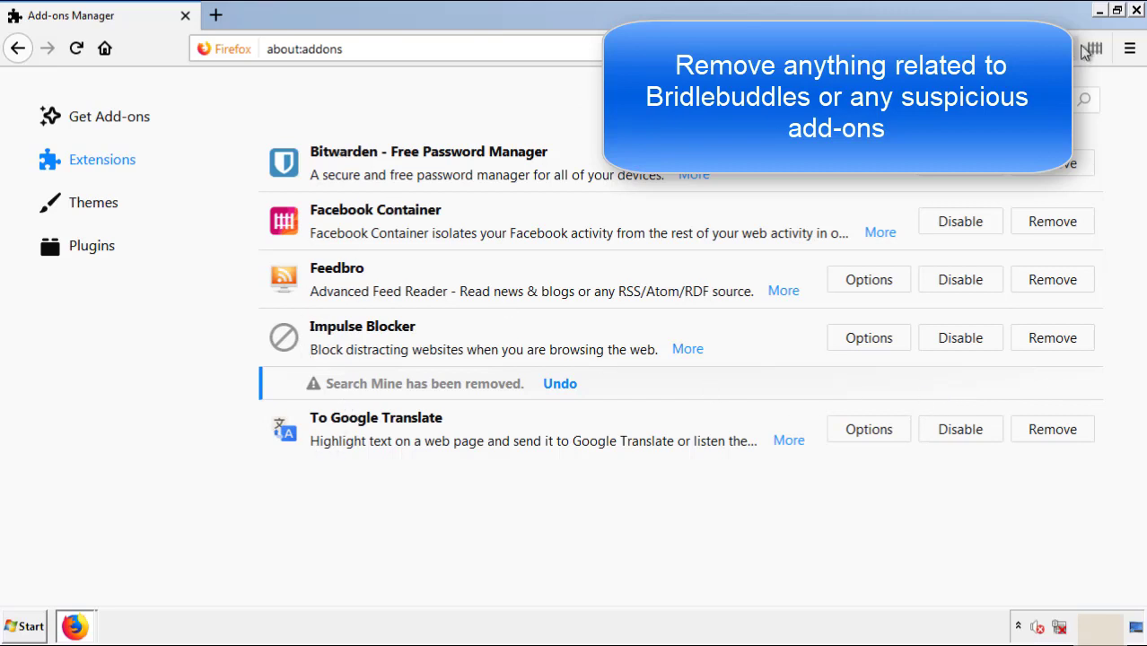
left_click(1137, 10)
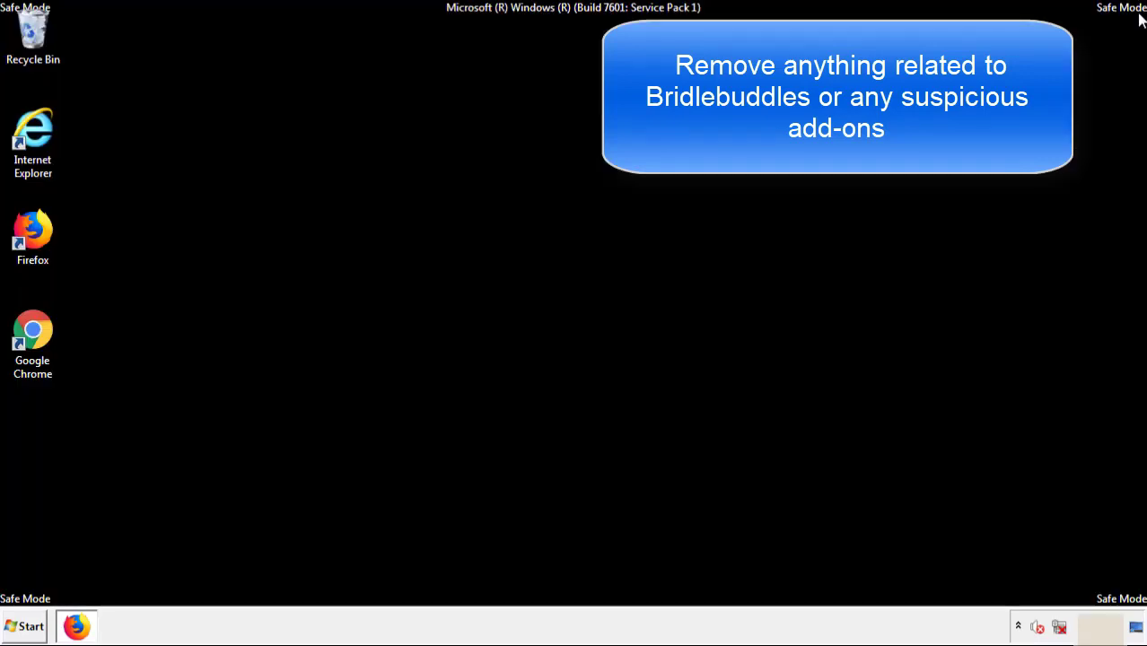
- Remove the Search Mine extension from Chrome's Extensions page, confirming the removal
double_click(31, 345)
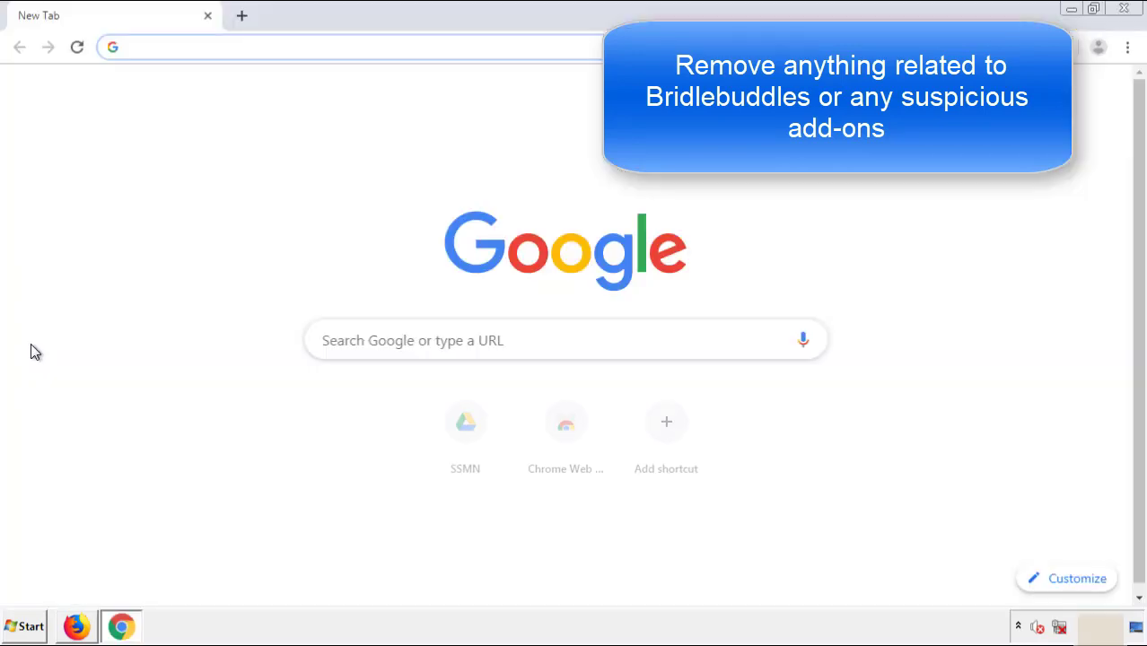
left_click(1128, 47)
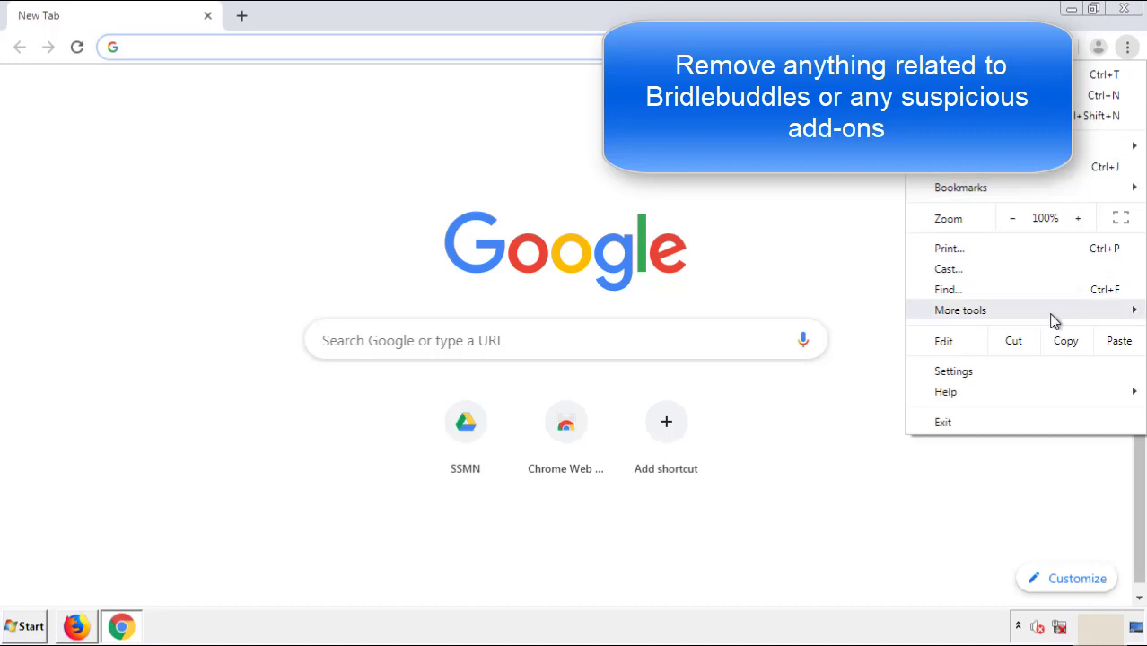
mouse_move(1029, 314)
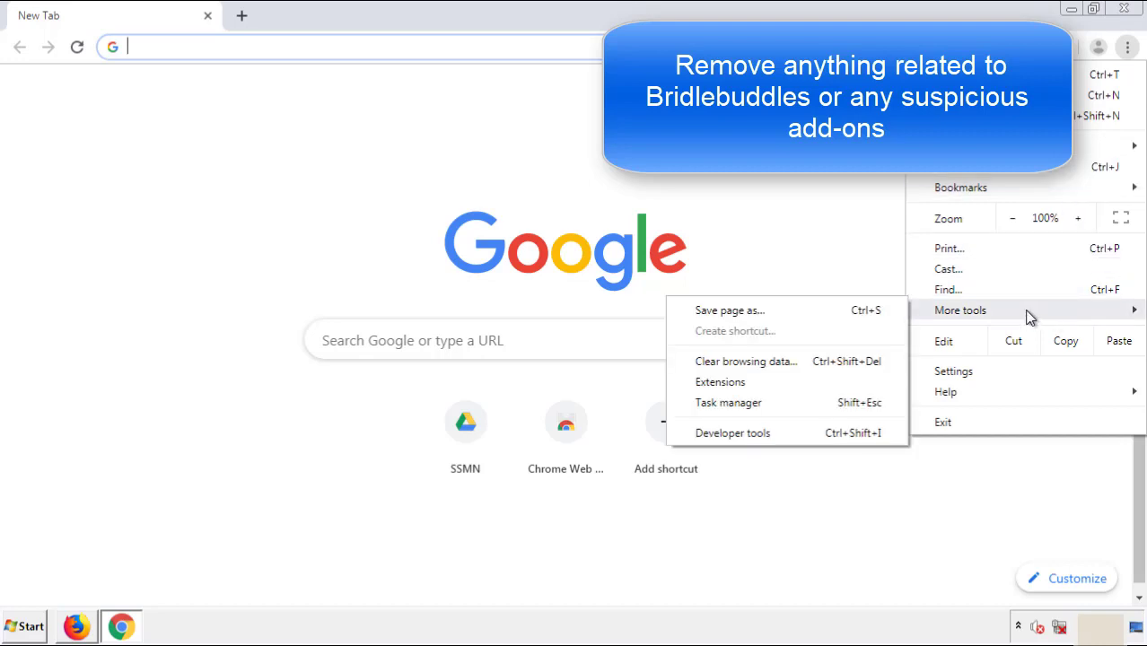
left_click(729, 382)
scroll(323, 289, "down", 10)
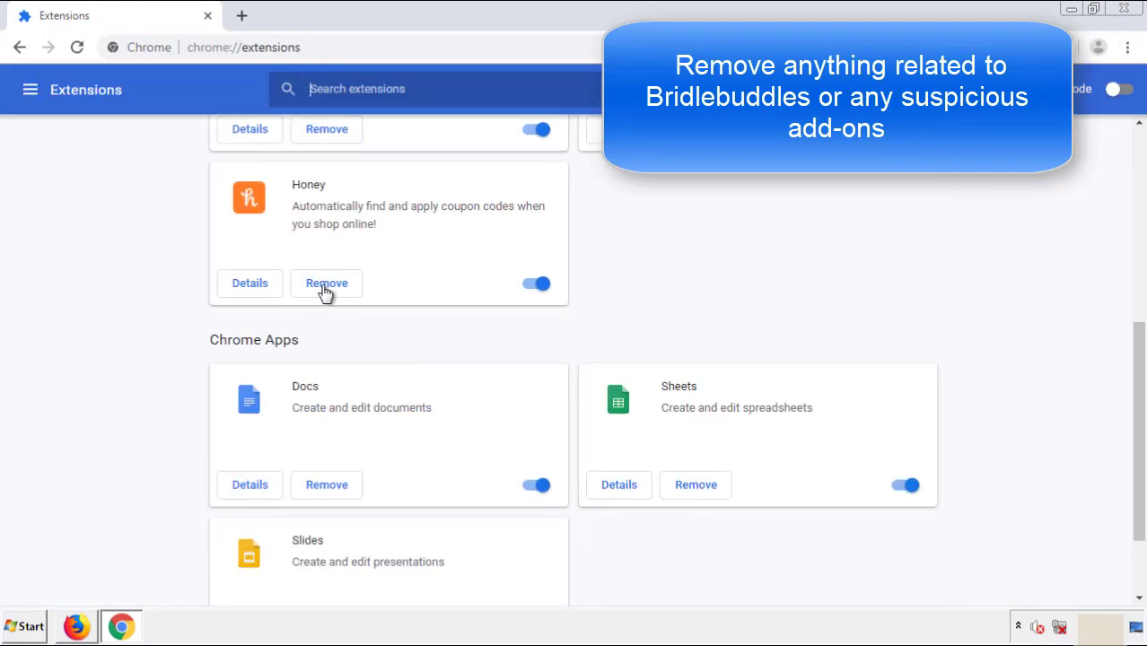
scroll(435, 328, "up", 10)
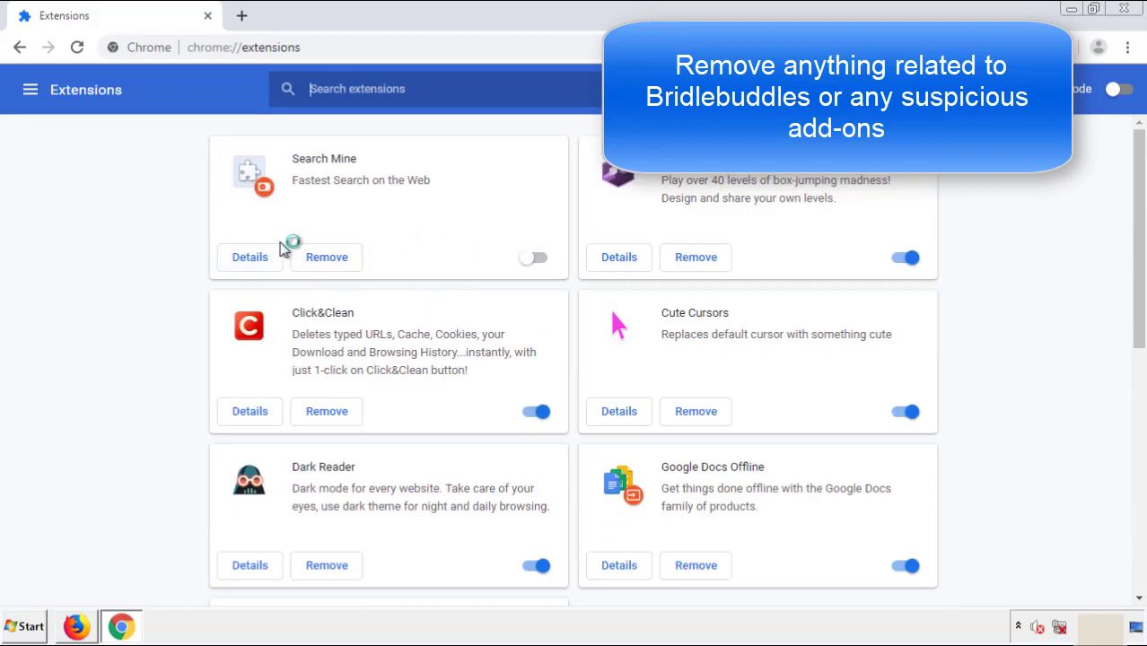
left_click(326, 258)
key("Return")
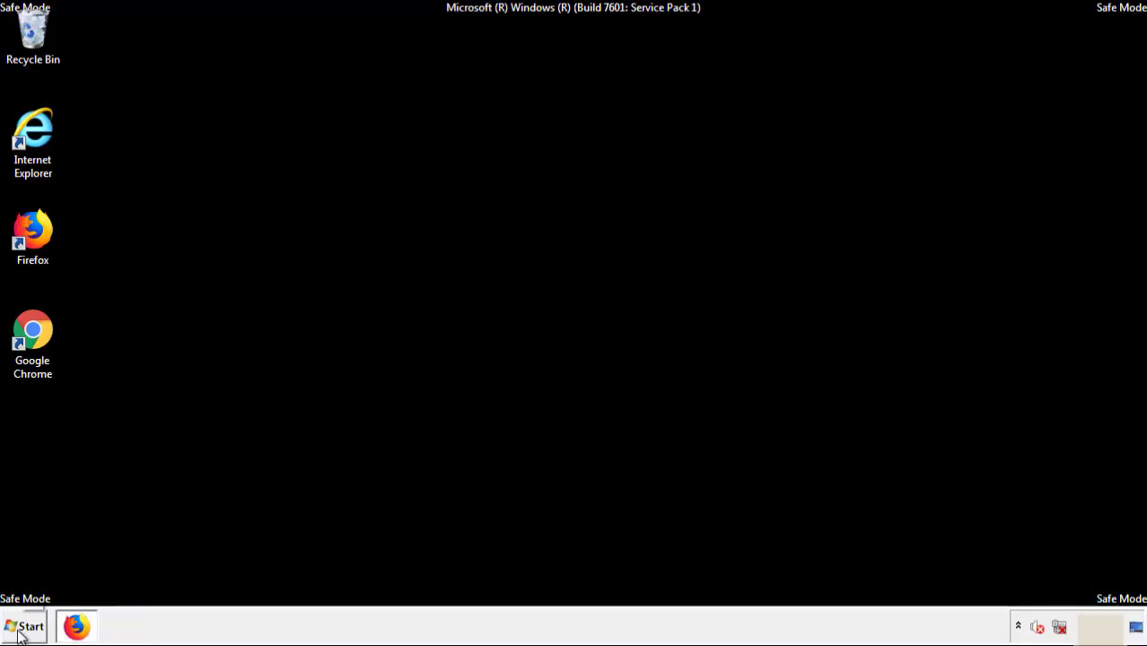
- Reveal the Restart option next to Shut down in the Start menu
left_click(20, 627)
mouse_move(310, 589)
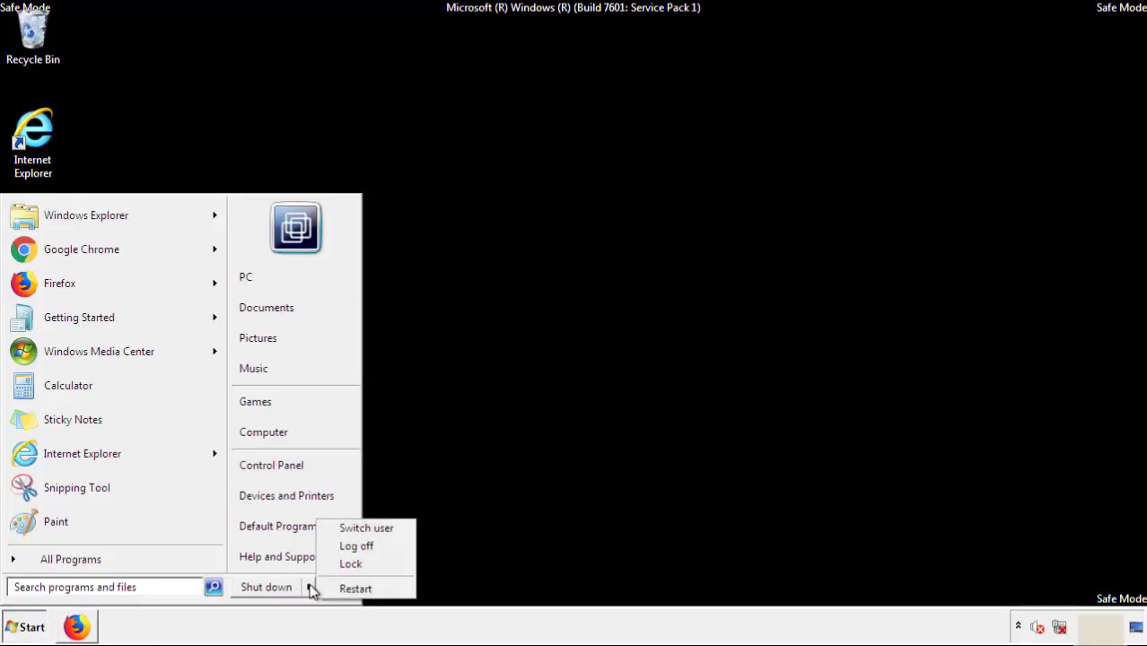